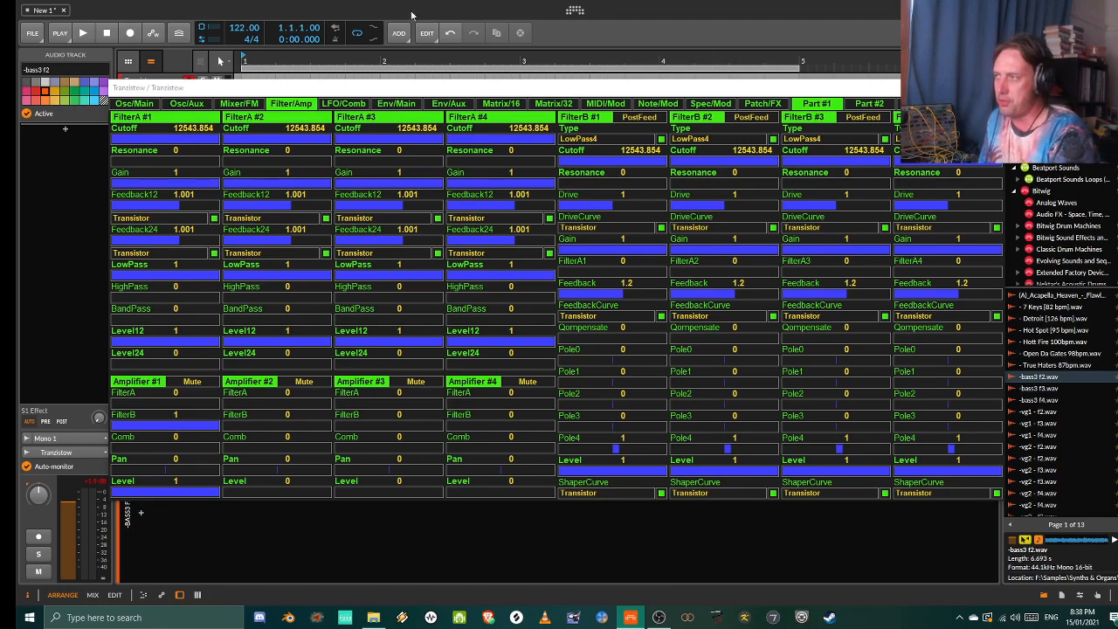
Examine the Tranzistow synth's Mixer/FM settings, Osc/Main settings and Filter/Amp settings.
{"action": "left_click", "coordinate": [236, 104]}
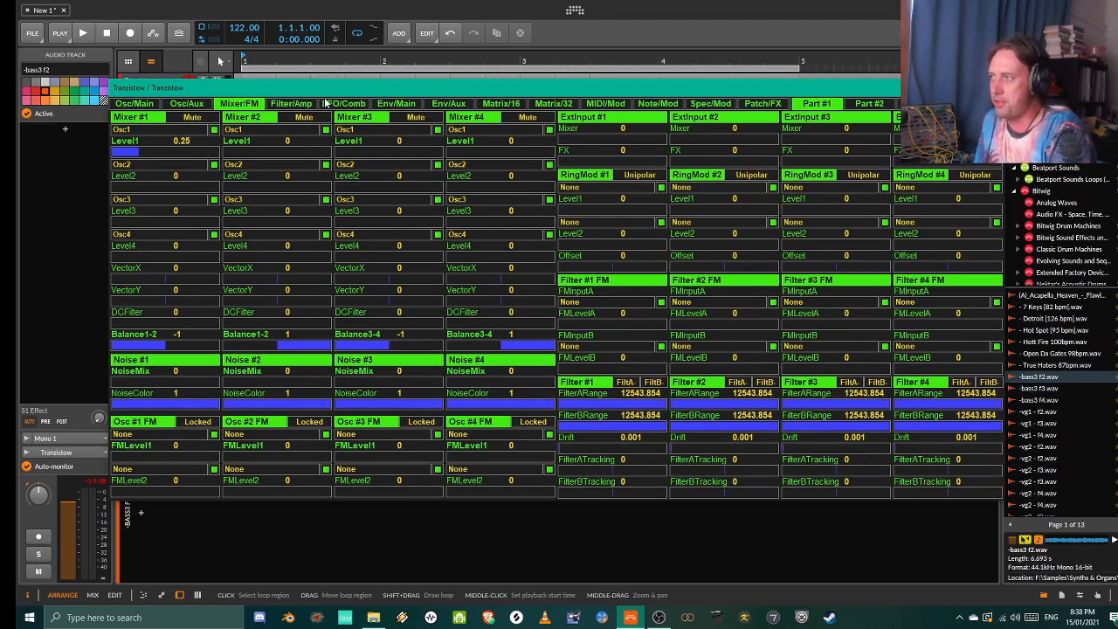
{"action": "left_click", "coordinate": [154, 105]}
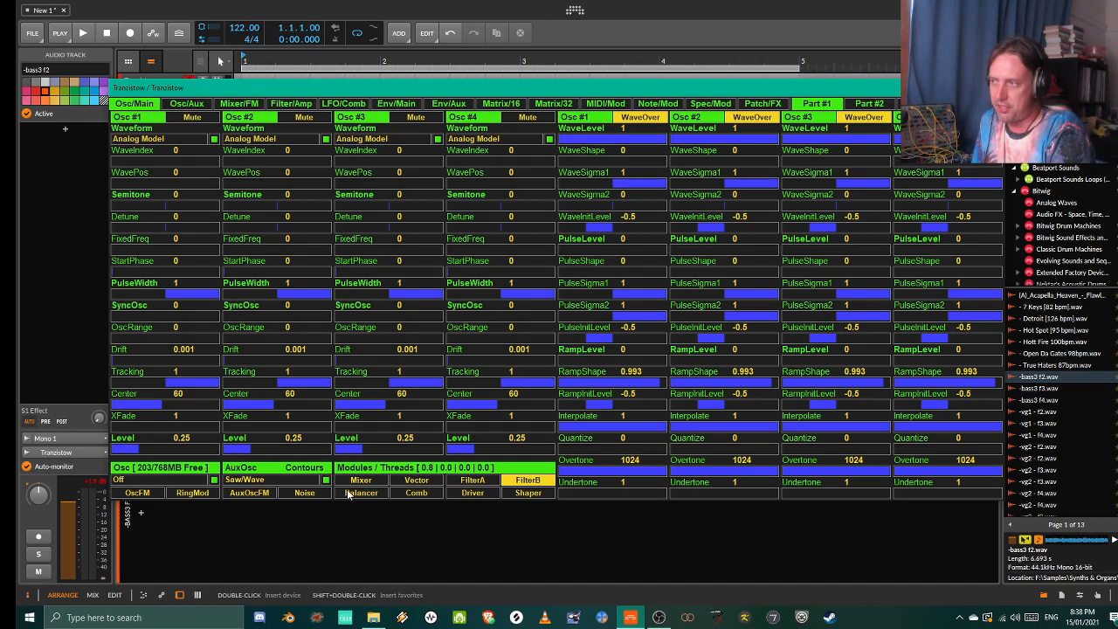
{"action": "left_click", "coordinate": [297, 103]}
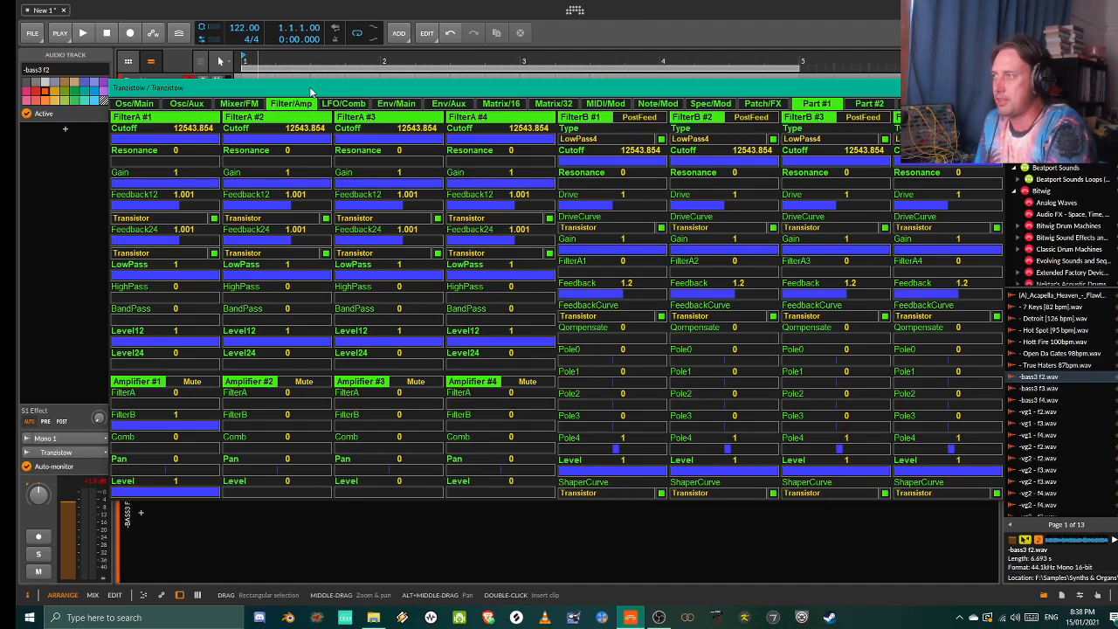
{"action": "left_click_drag", "start_coordinate": [309, 86], "coordinate": [295, 98]}
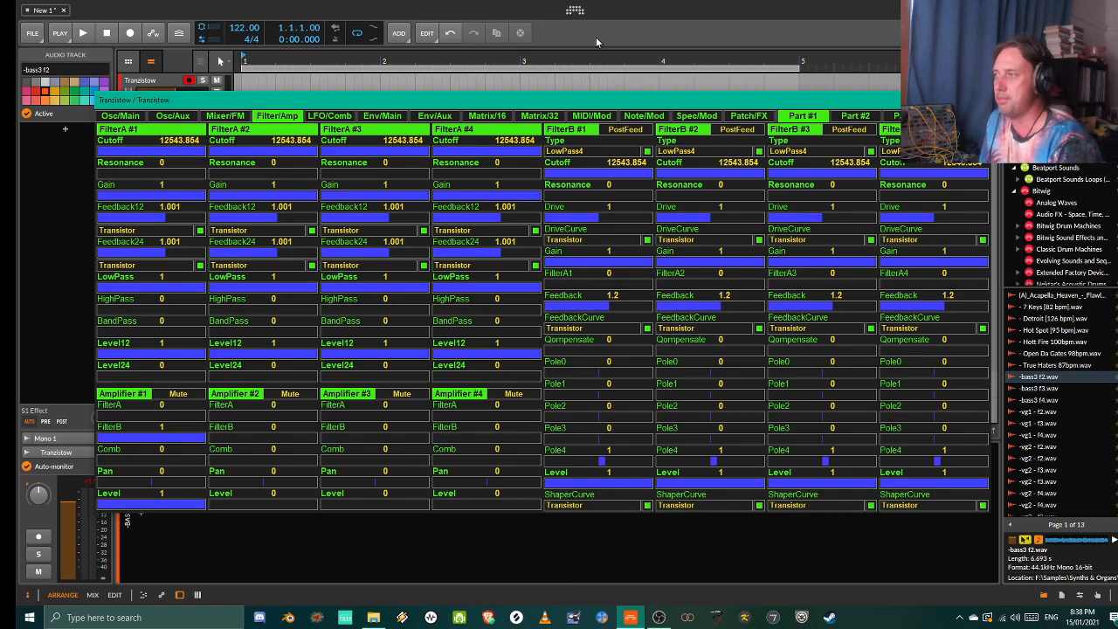
{"action": "left_click_drag", "start_coordinate": [511, 102], "coordinate": [509, 99]}
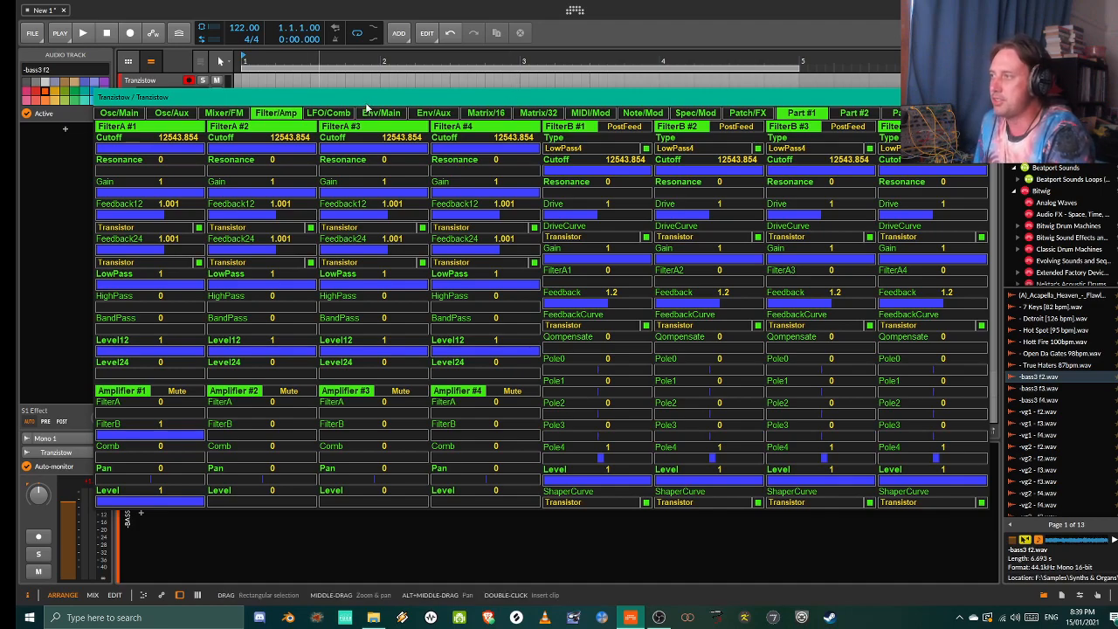
{"action": "left_click_drag", "start_coordinate": [372, 92], "coordinate": [367, 87]}
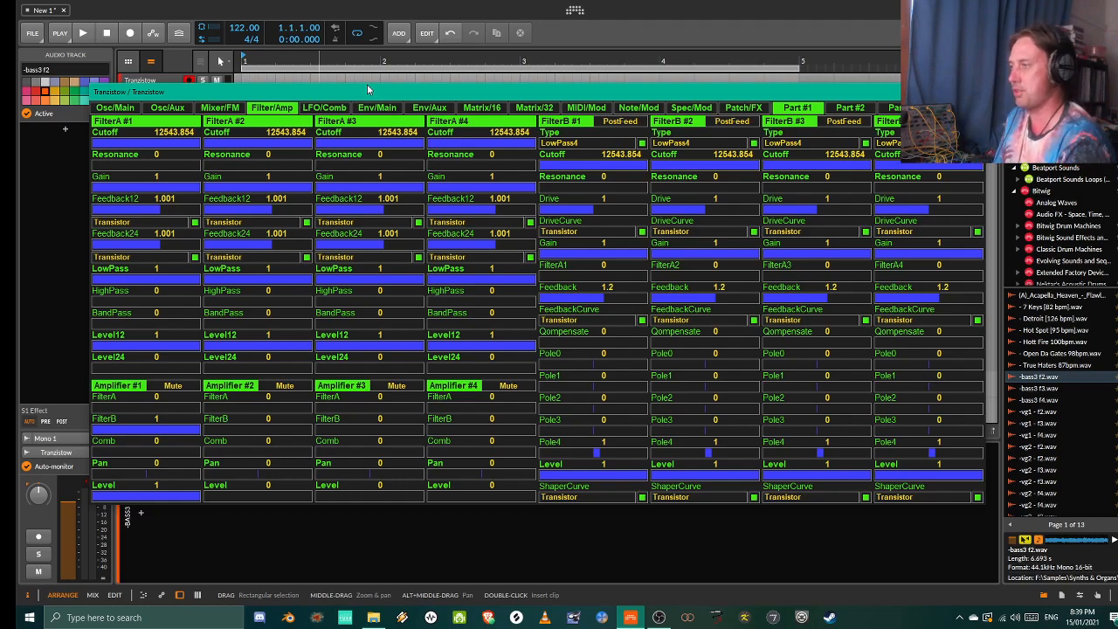
{"action": "left_click_drag", "start_coordinate": [368, 89], "coordinate": [368, 85]}
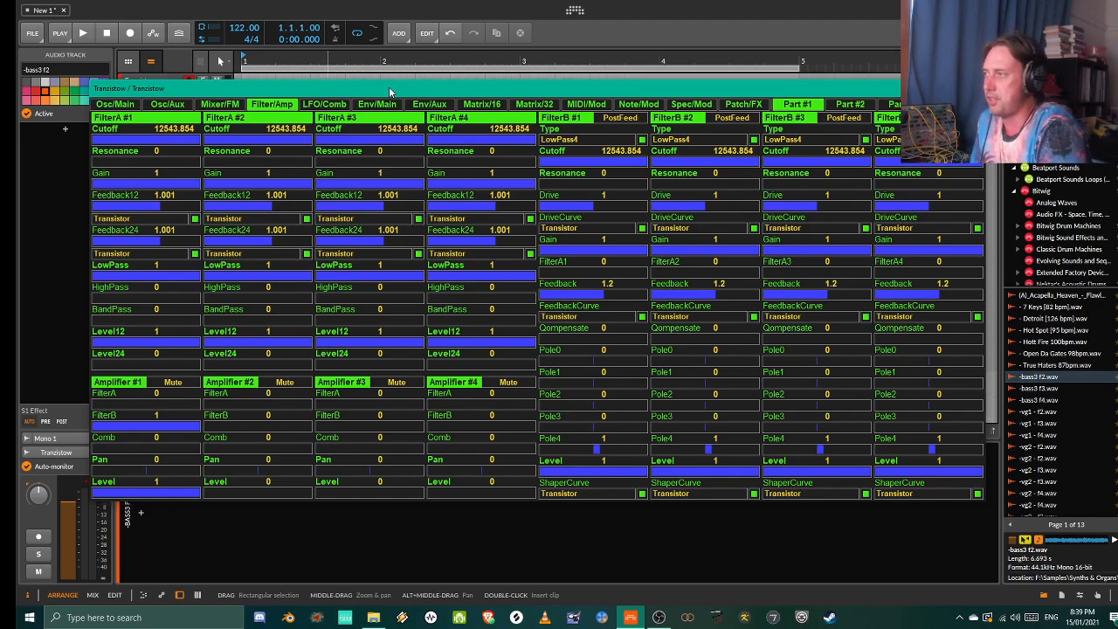
Examine the auxiliary oscillator parameters alongside the main oscillator page, finishing on the Filter/Amp page.
{"action": "left_click", "coordinate": [163, 105]}
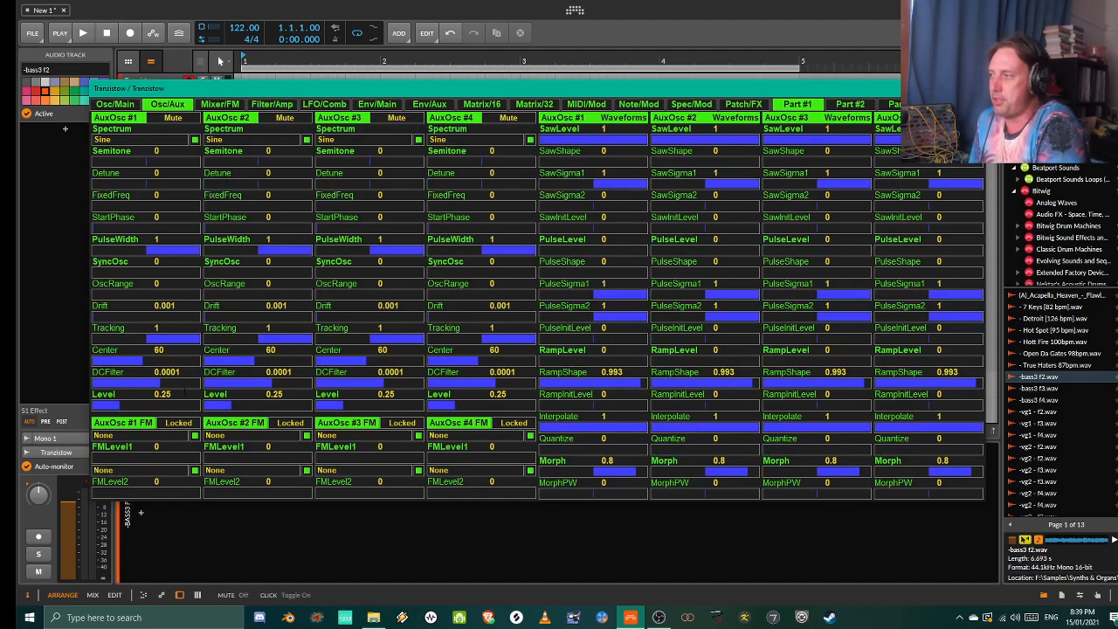
{"action": "left_click", "coordinate": [115, 105]}
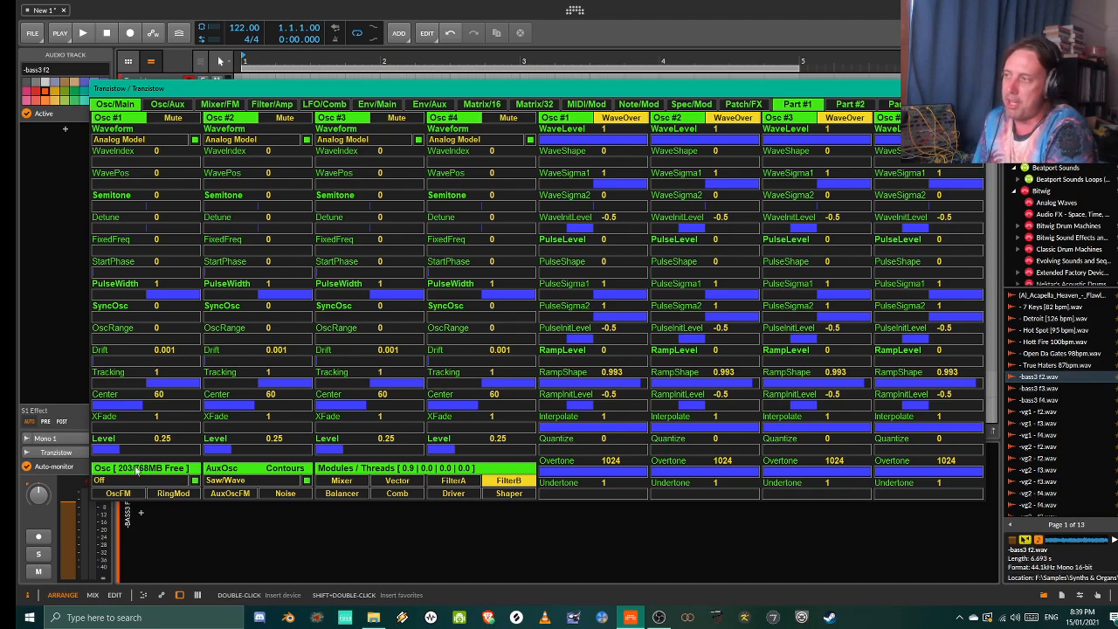
{"action": "left_click", "coordinate": [161, 105]}
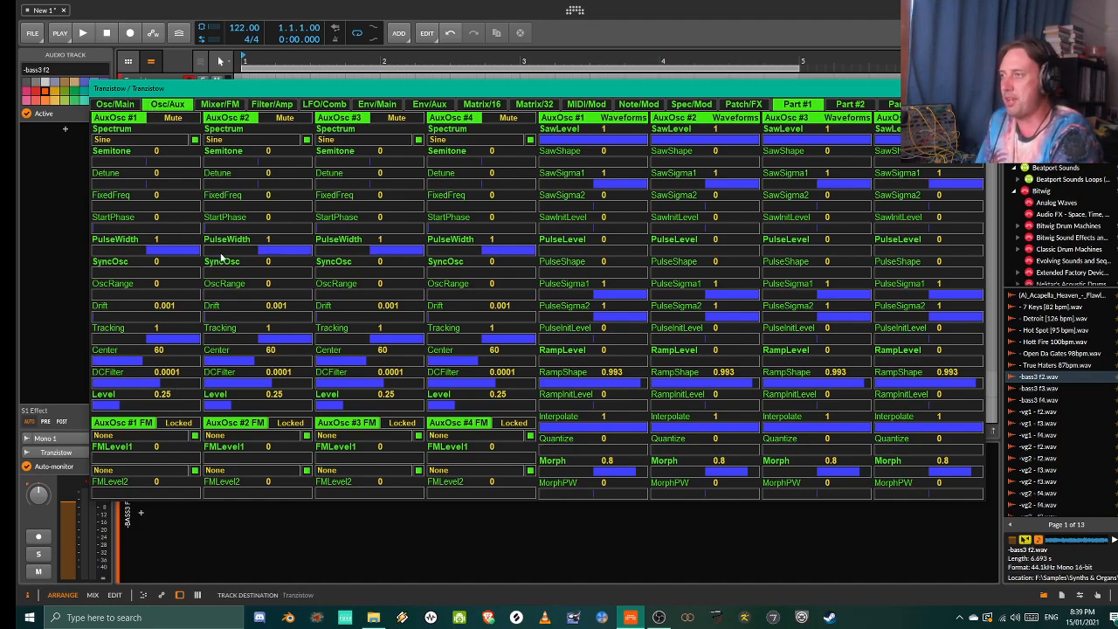
{"action": "left_click", "coordinate": [262, 105]}
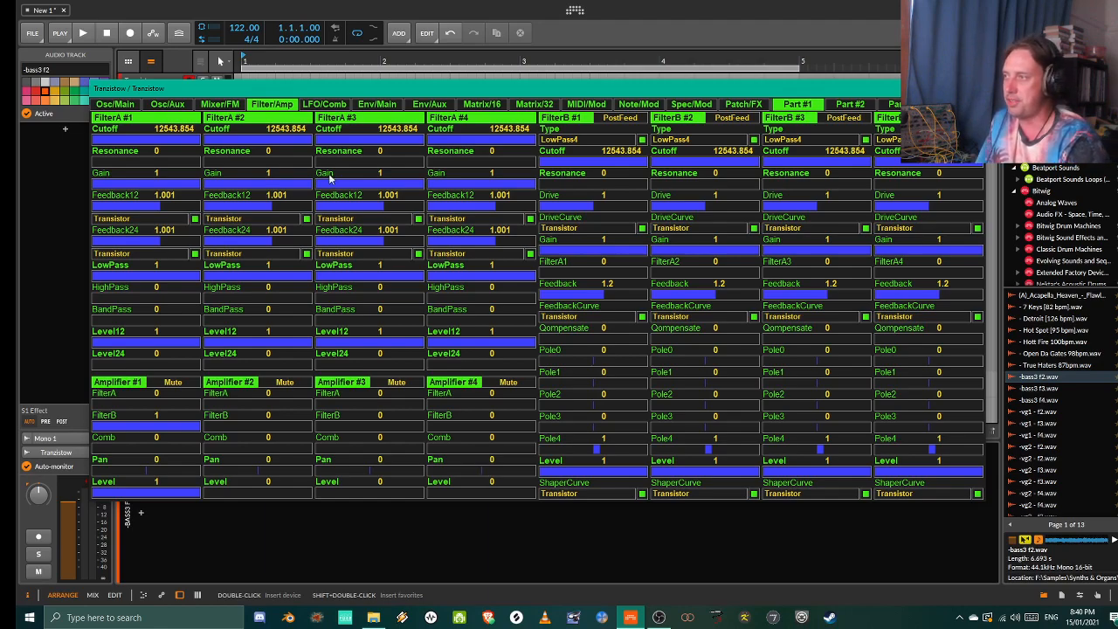
Compare the main oscillator and module switches on Osc/Main with the FilterA and FilterB parameters on Filter/Amp.
{"action": "left_click_drag", "start_coordinate": [213, 88], "coordinate": [212, 82]}
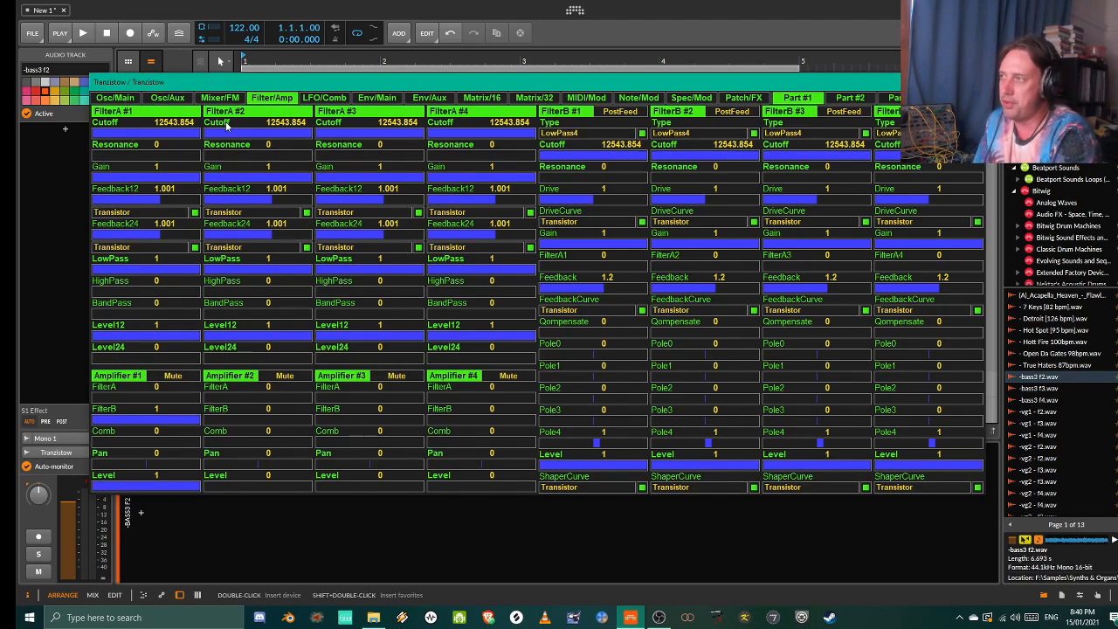
{"action": "left_click", "coordinate": [127, 98]}
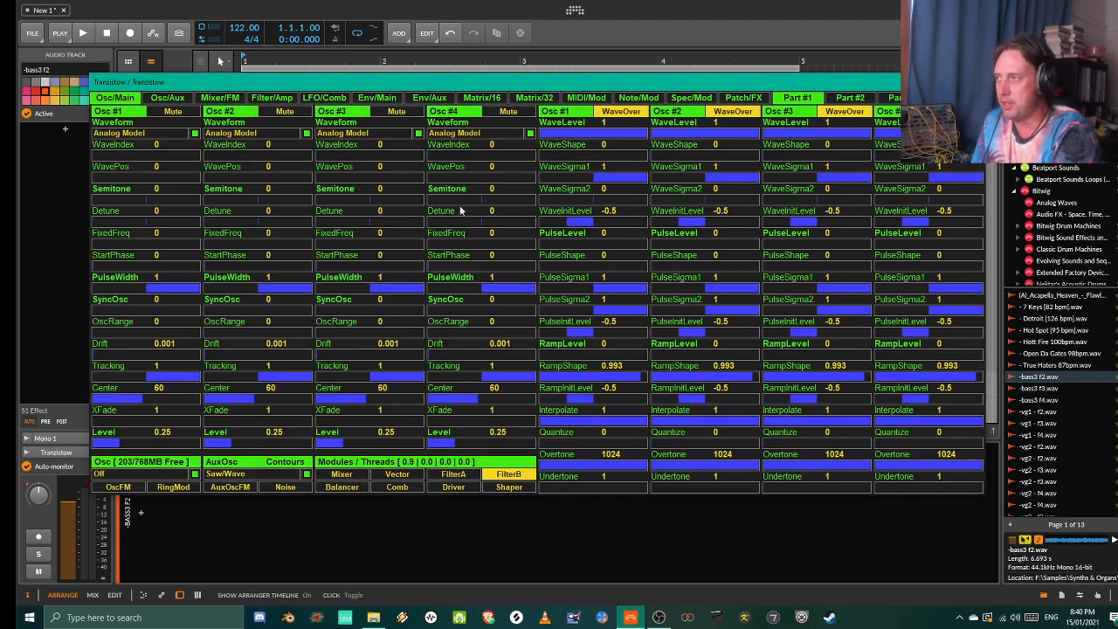
{"action": "mouse_move", "coordinate": [472, 81]}
{"action": "left_mouse_down"}
{"action": "mouse_move", "coordinate": [466, 68]}
{"action": "mouse_move", "coordinate": [470, 98]}
{"action": "left_mouse_up"}
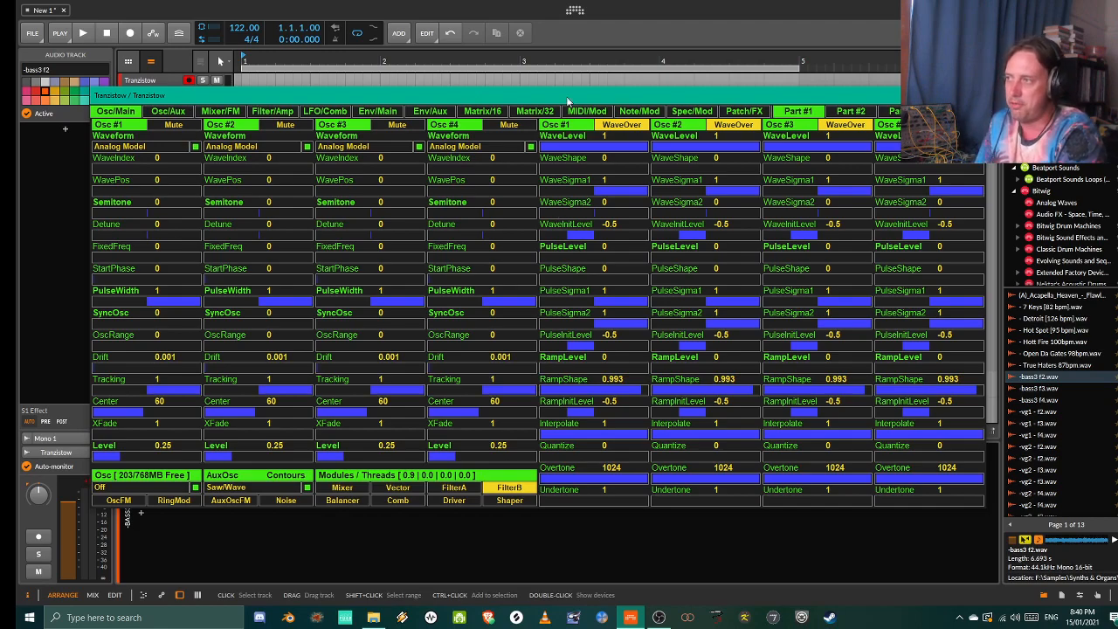
{"action": "left_click", "coordinate": [259, 115]}
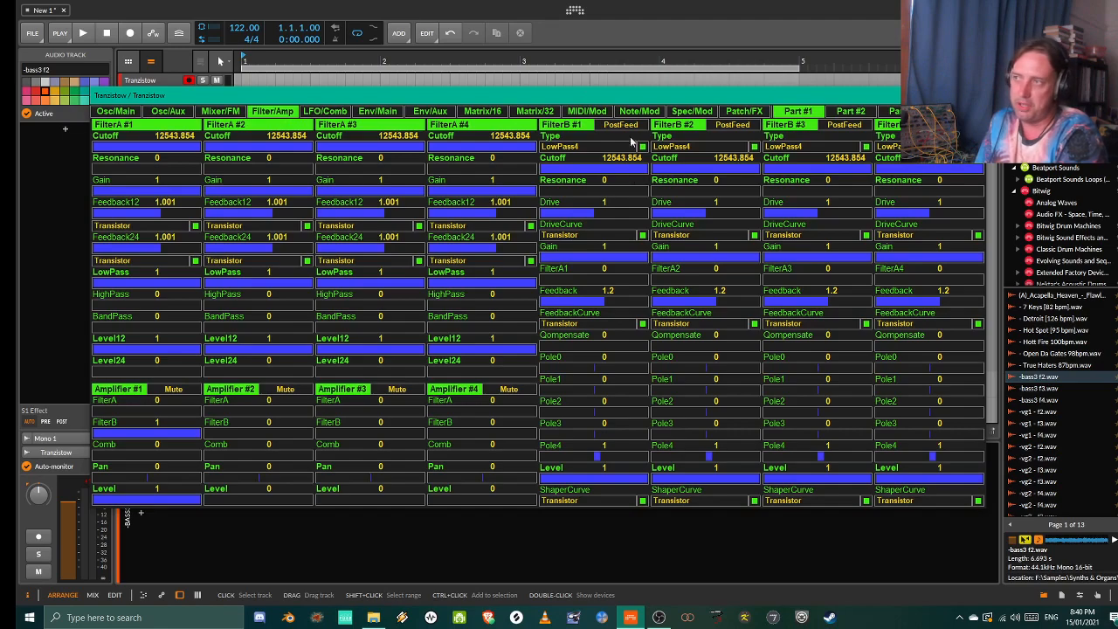
{"action": "left_click", "coordinate": [136, 115]}
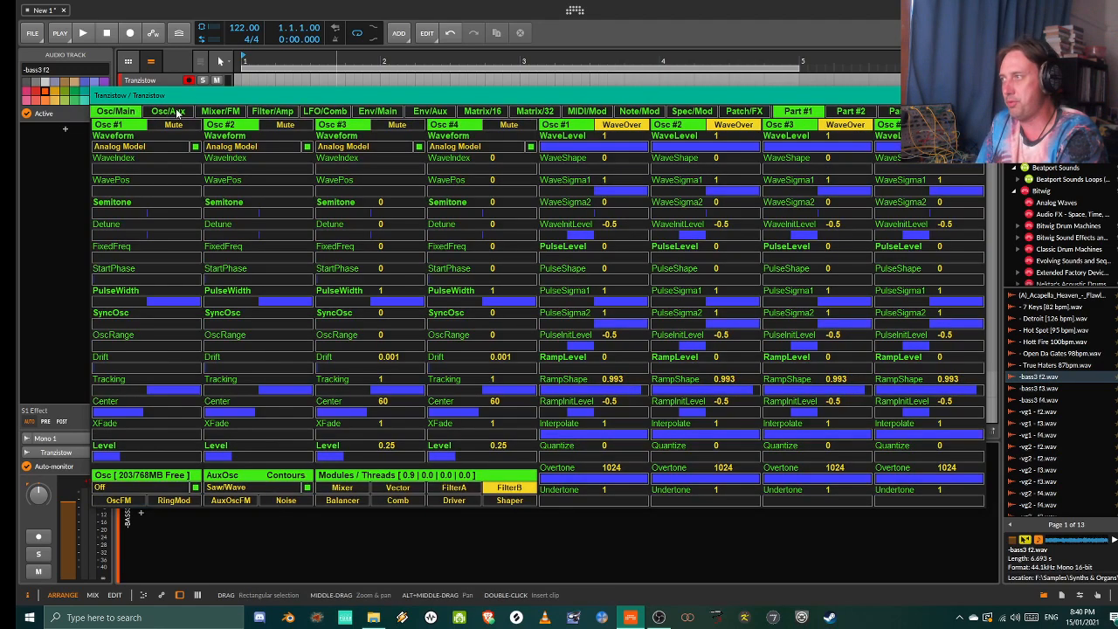
{"action": "left_click", "coordinate": [278, 111]}
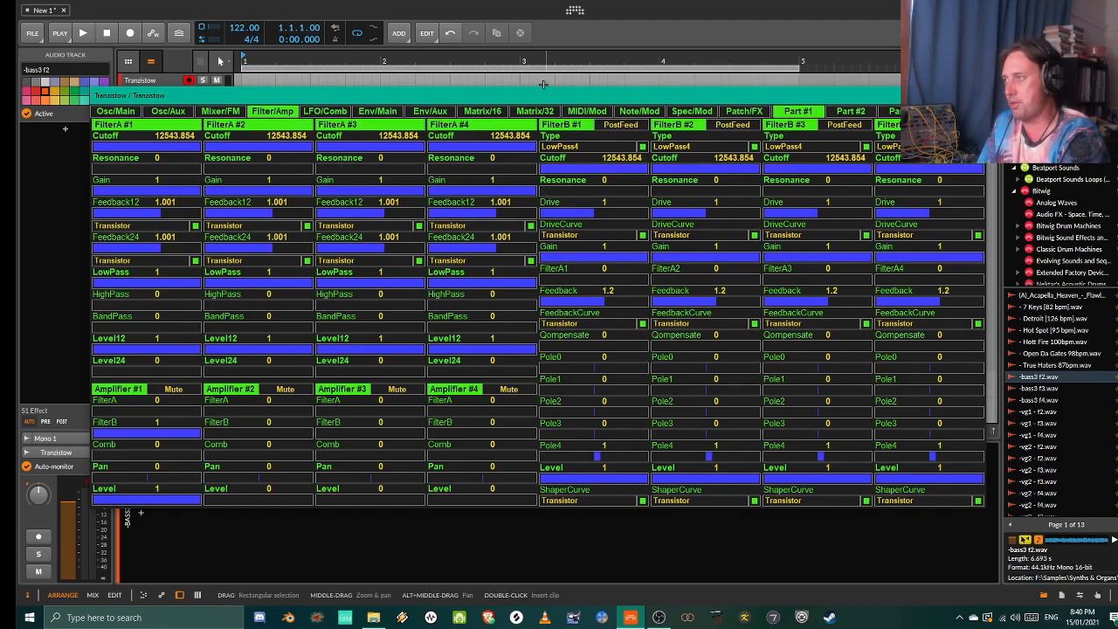
Review the Osc/Main parameters again against the filter and amplifier sections, ending on the Filter/Amp page.
{"action": "left_click_drag", "start_coordinate": [551, 88], "coordinate": [561, 67]}
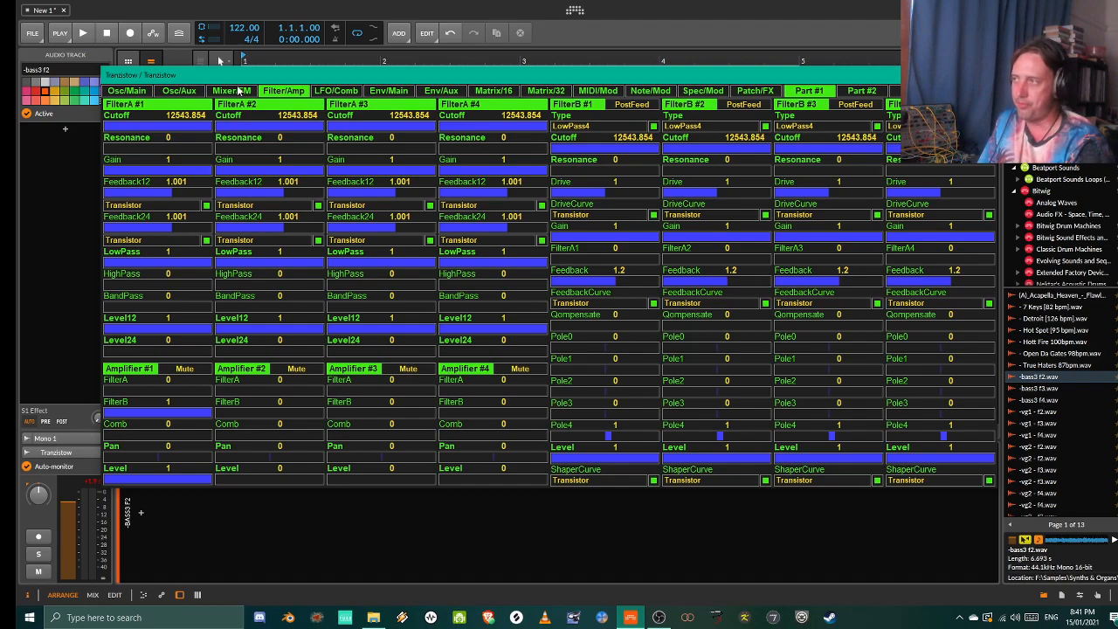
{"action": "left_click", "coordinate": [133, 91]}
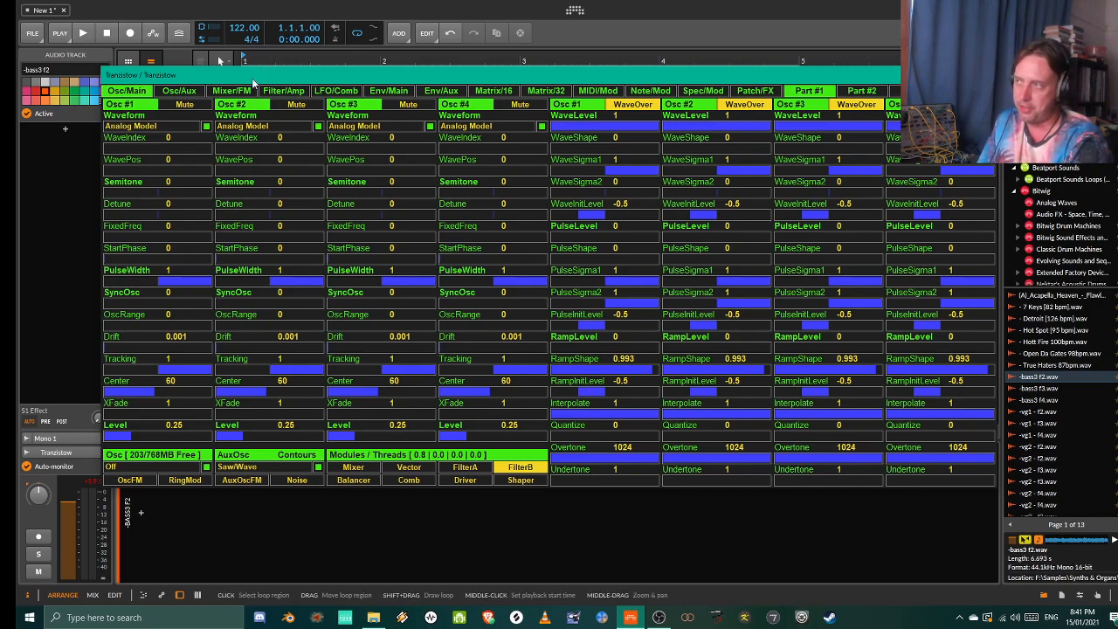
{"action": "left_click", "coordinate": [295, 92]}
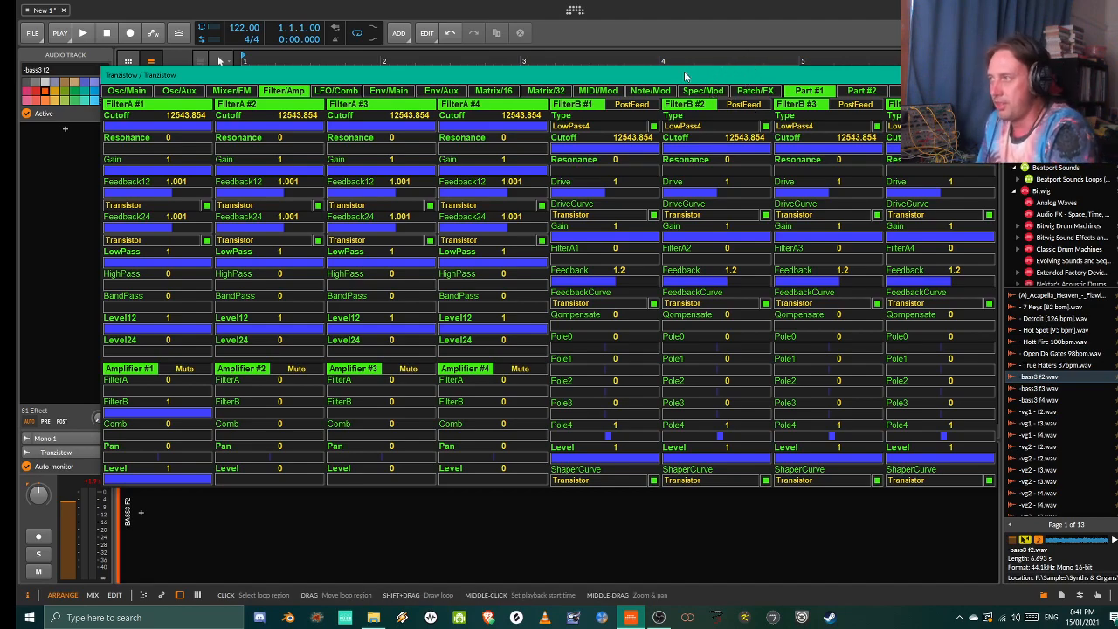
{"action": "left_click_drag", "start_coordinate": [564, 70], "coordinate": [554, 99]}
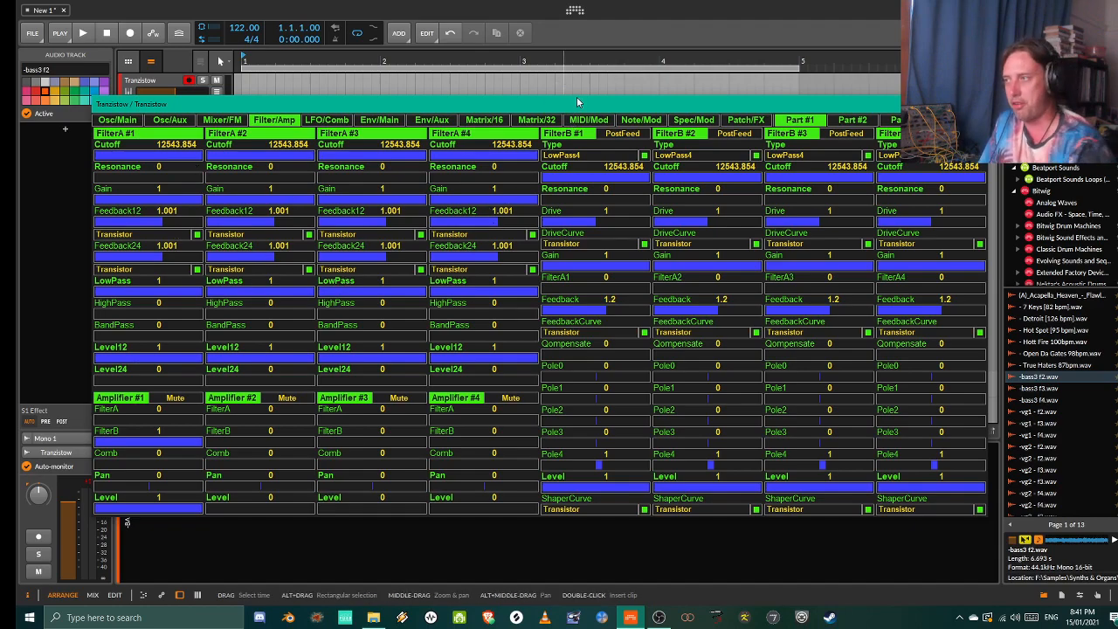
{"action": "left_click_drag", "start_coordinate": [577, 99], "coordinate": [584, 78]}
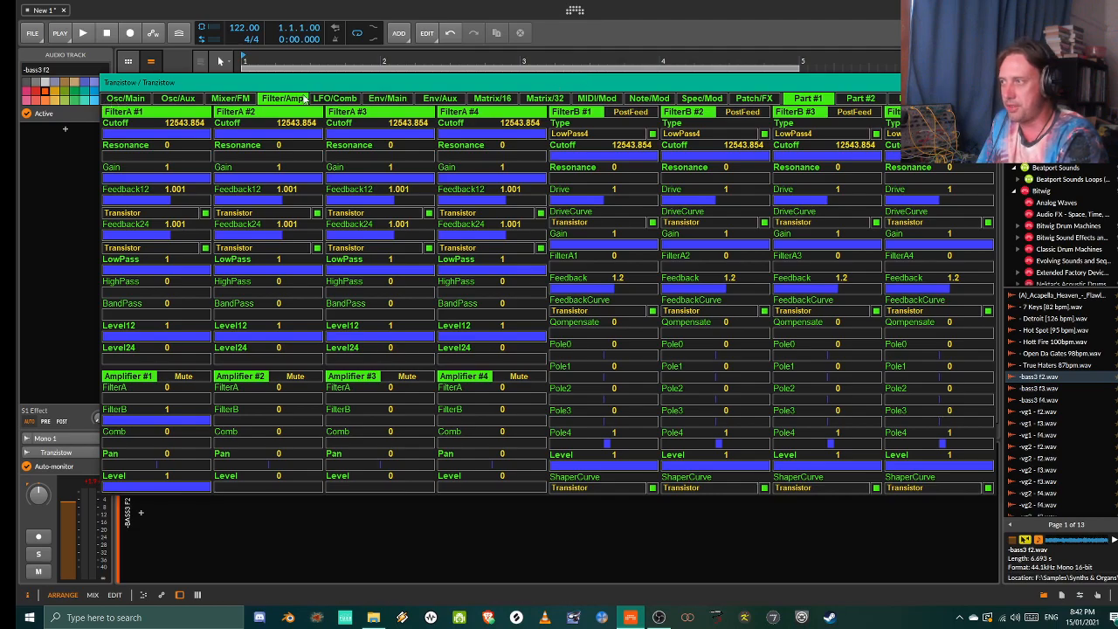
{"action": "mouse_move", "coordinate": [548, 81]}
{"action": "left_mouse_down"}
{"action": "mouse_move", "coordinate": [533, 81]}
{"action": "mouse_move", "coordinate": [544, 92]}
{"action": "left_mouse_up"}
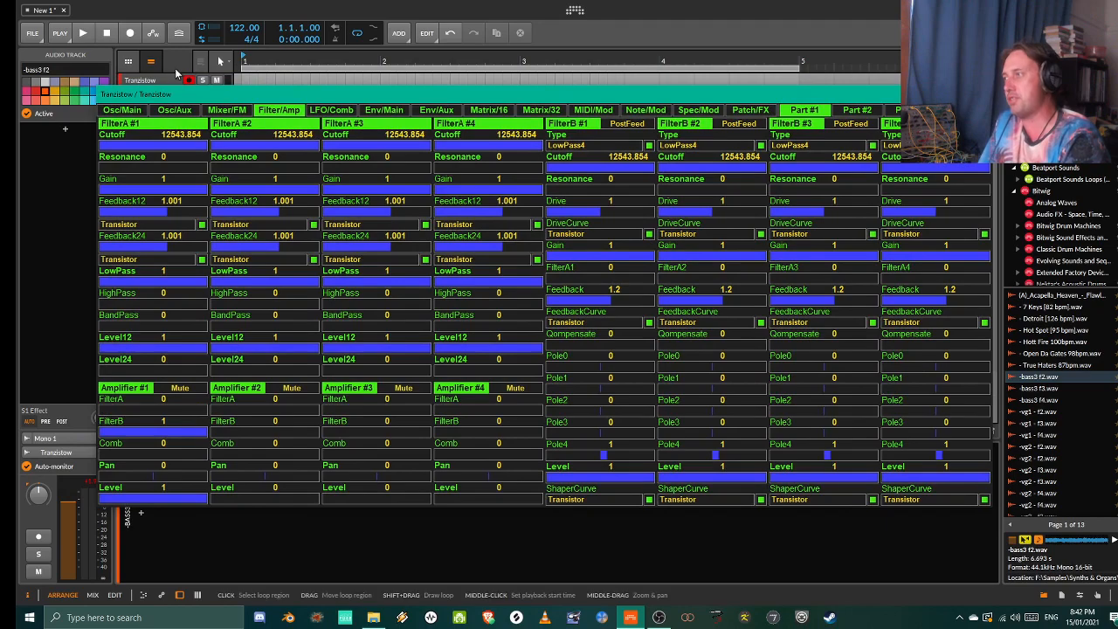
{"action": "left_click", "coordinate": [131, 111]}
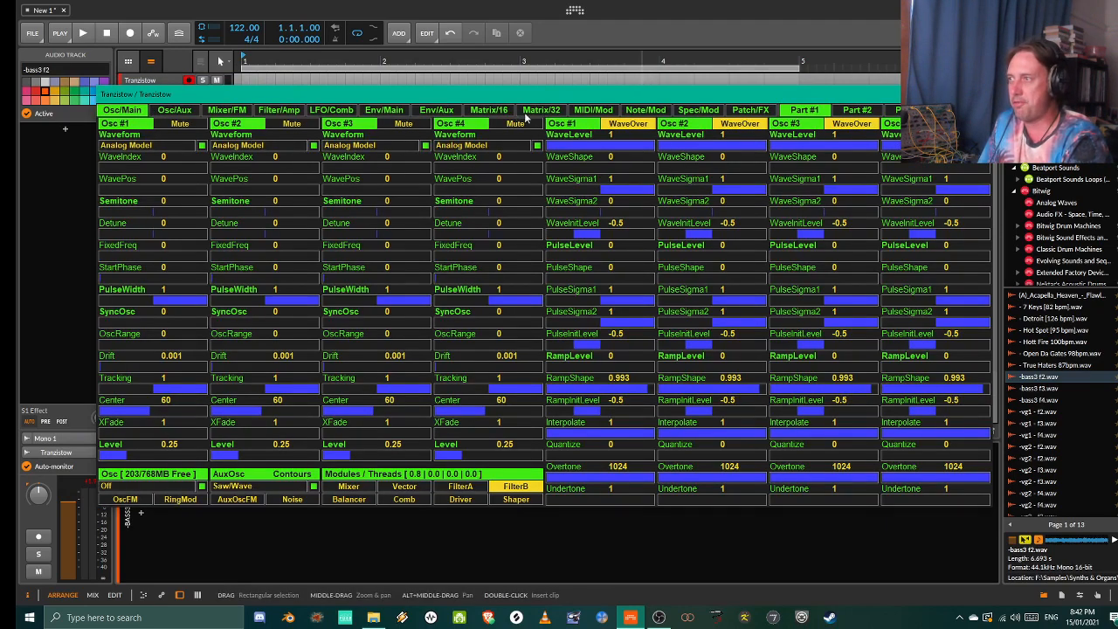
{"action": "left_click", "coordinate": [295, 113]}
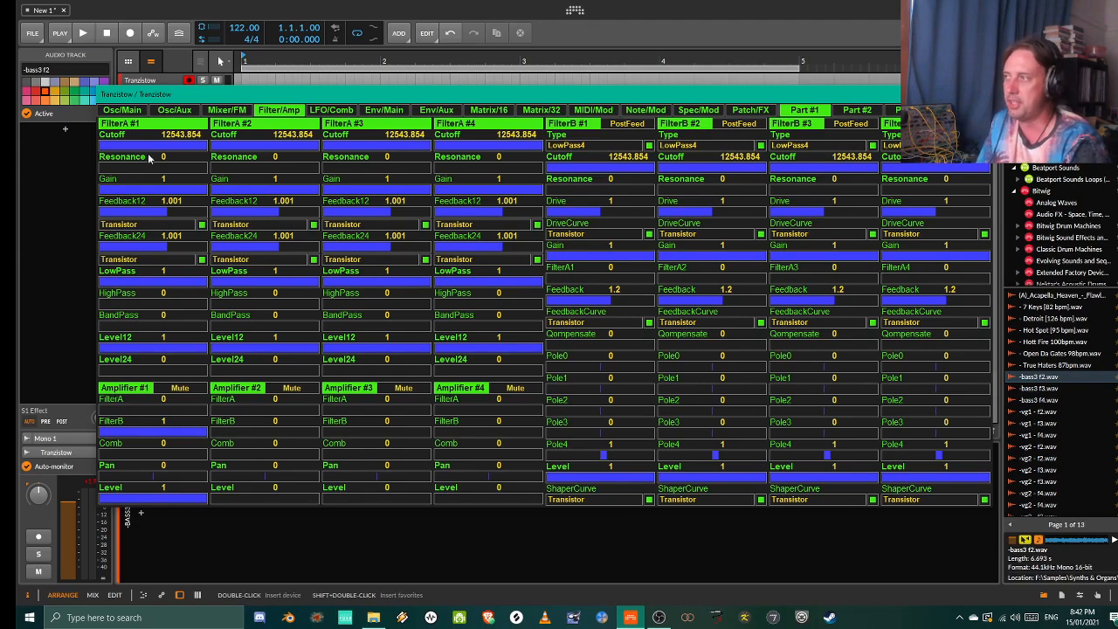
Examine the Mixer/FM page's mixer, noise, ring modulation and FM sections, checking the module switches on Osc/Main in between.
{"action": "left_click", "coordinate": [234, 111]}
{"action": "left_click_drag", "start_coordinate": [340, 89], "coordinate": [339, 80]}
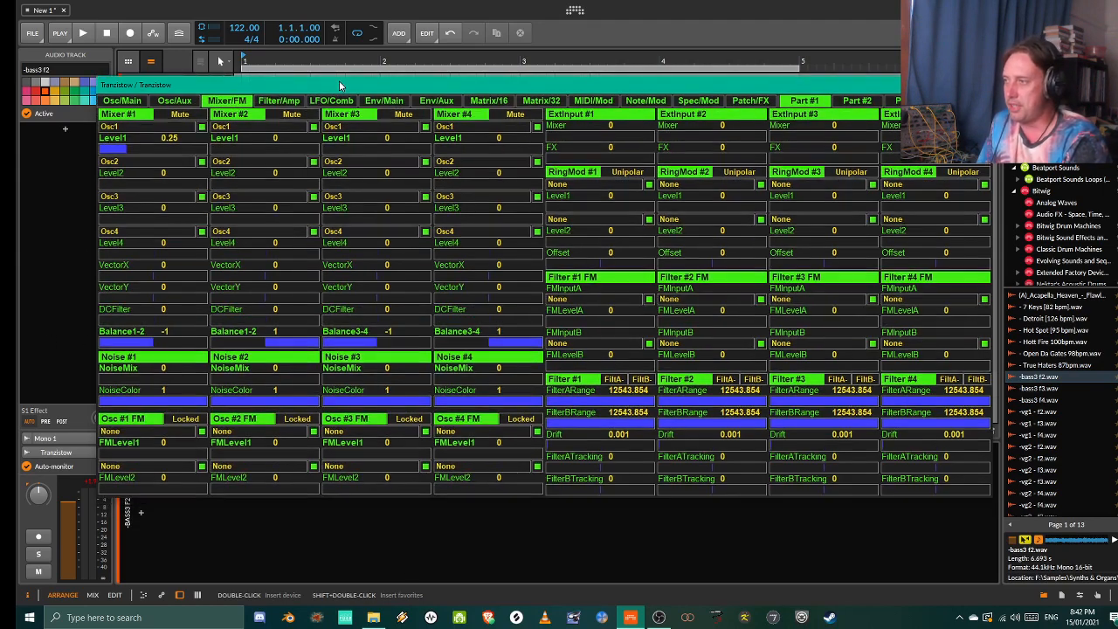
{"action": "left_click", "coordinate": [129, 103]}
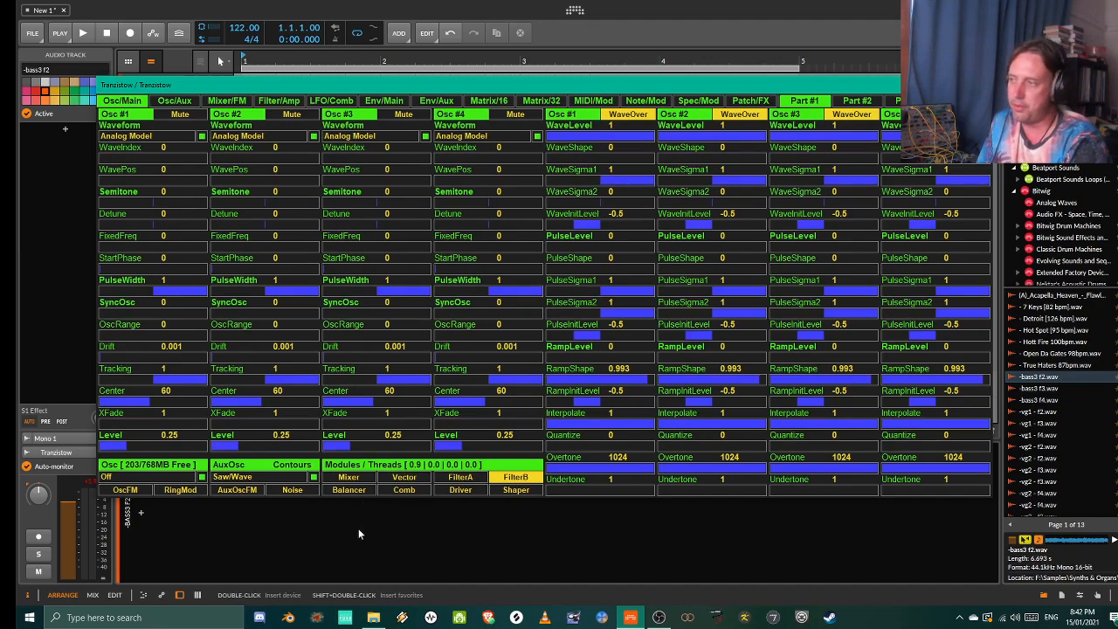
{"action": "left_click", "coordinate": [227, 100]}
{"action": "left_click_drag", "start_coordinate": [358, 90], "coordinate": [355, 83]}
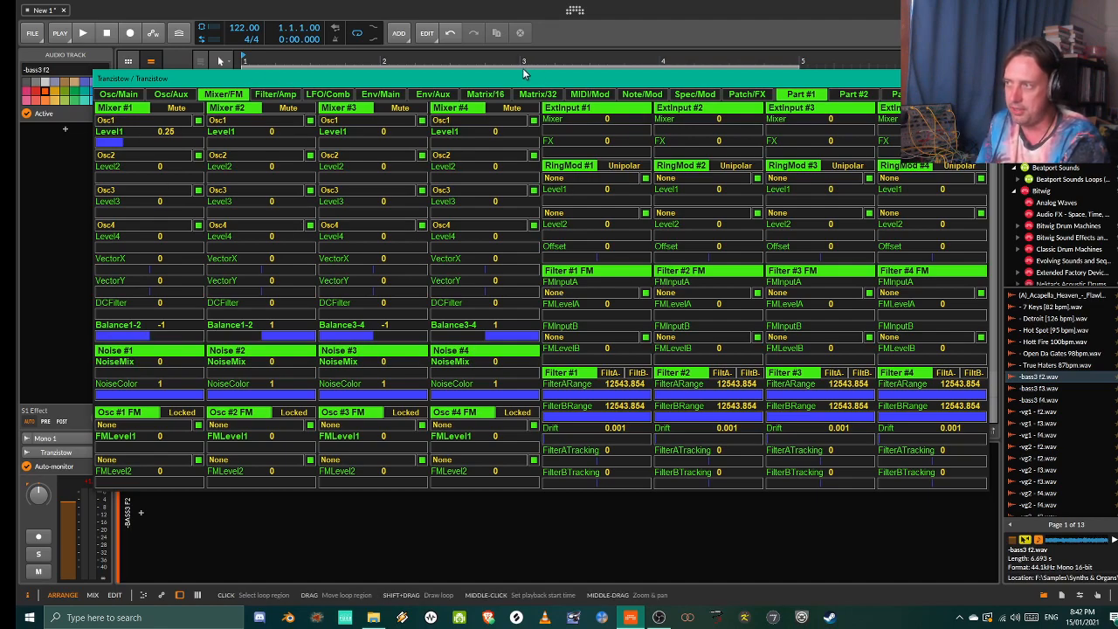
{"action": "left_click_drag", "start_coordinate": [436, 71], "coordinate": [491, 65]}
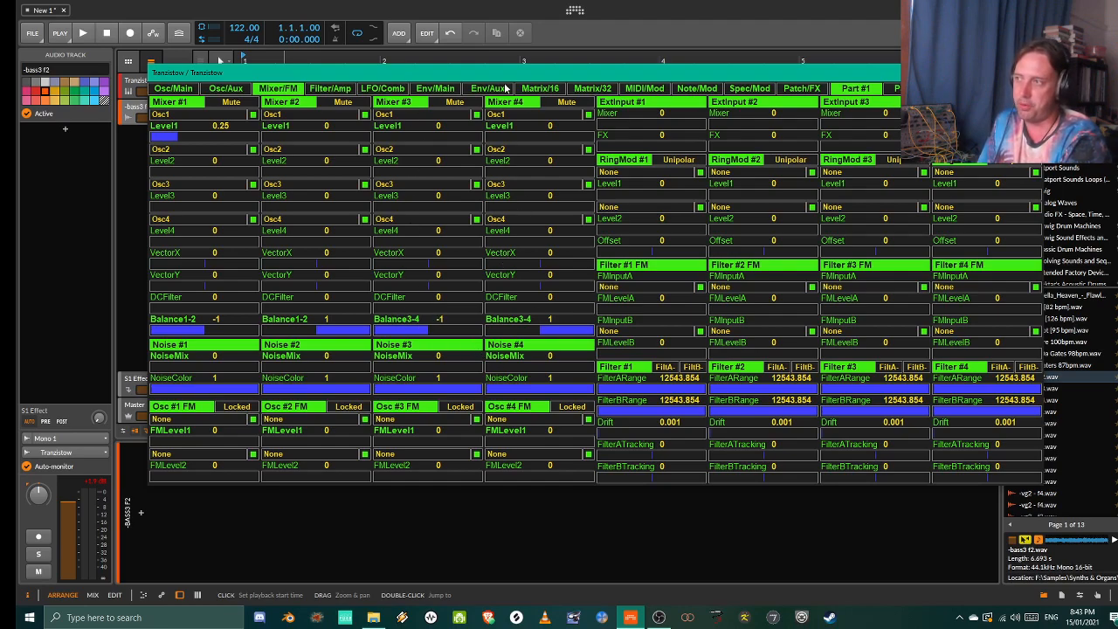
{"action": "left_click_drag", "start_coordinate": [520, 71], "coordinate": [482, 73]}
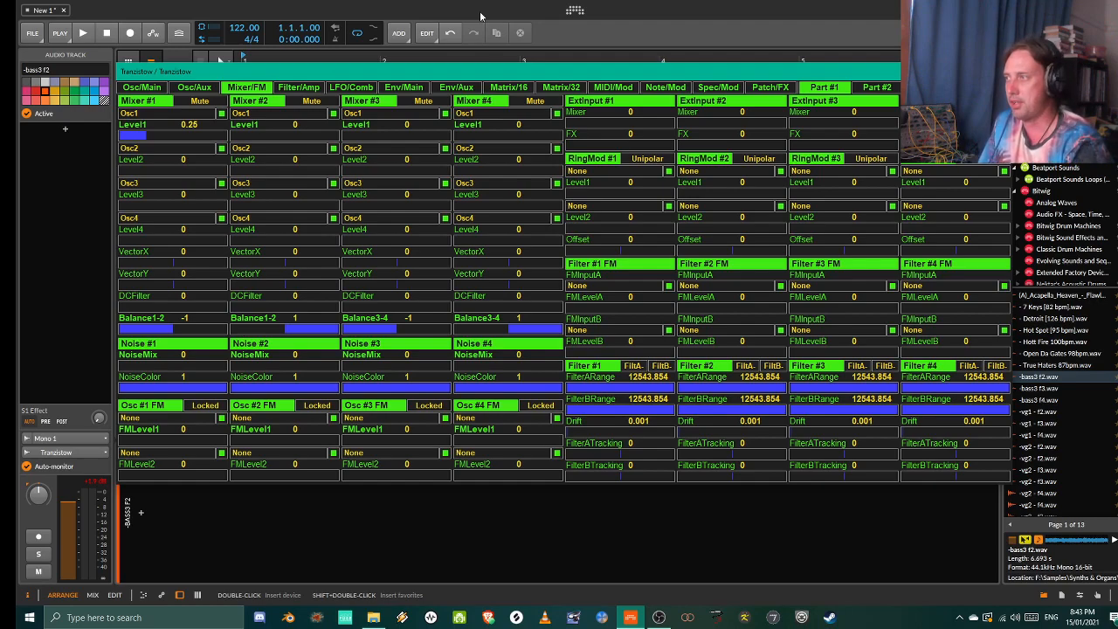
{"action": "left_click_drag", "start_coordinate": [570, 75], "coordinate": [556, 72]}
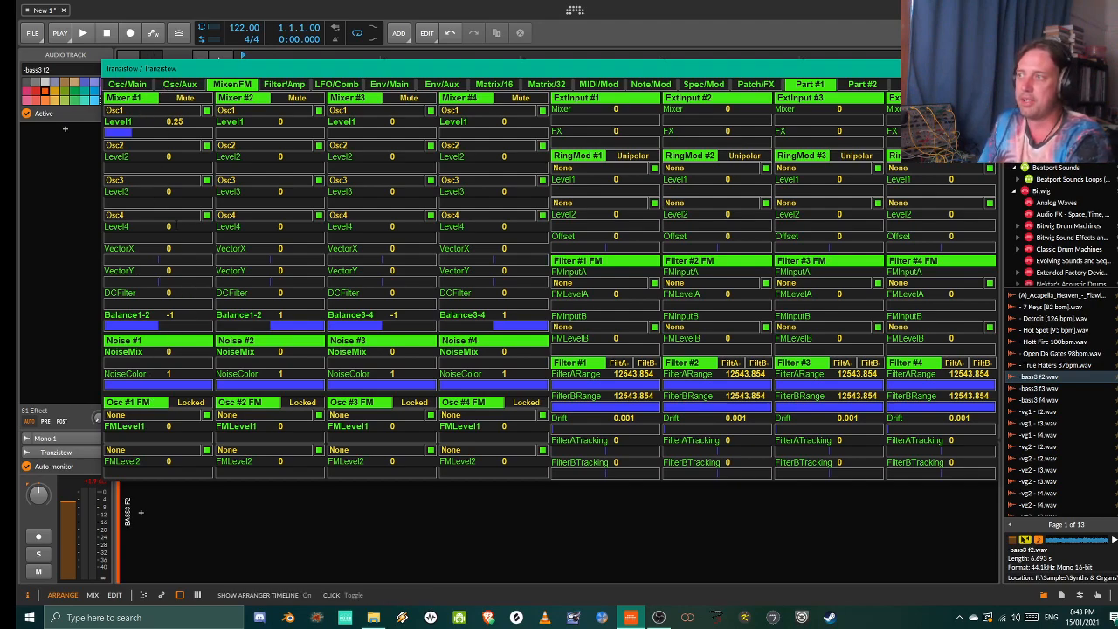
Check the filter and amplifier parameters once more, then return to the Mixer/FM page.
{"action": "left_click", "coordinate": [281, 85]}
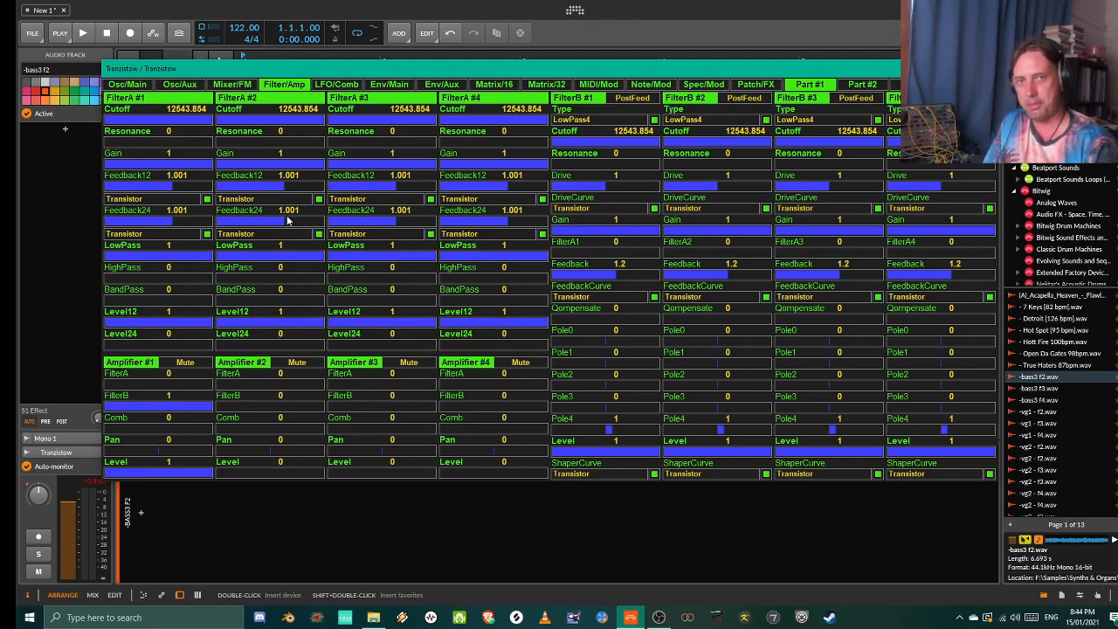
{"action": "left_click", "coordinate": [234, 88]}
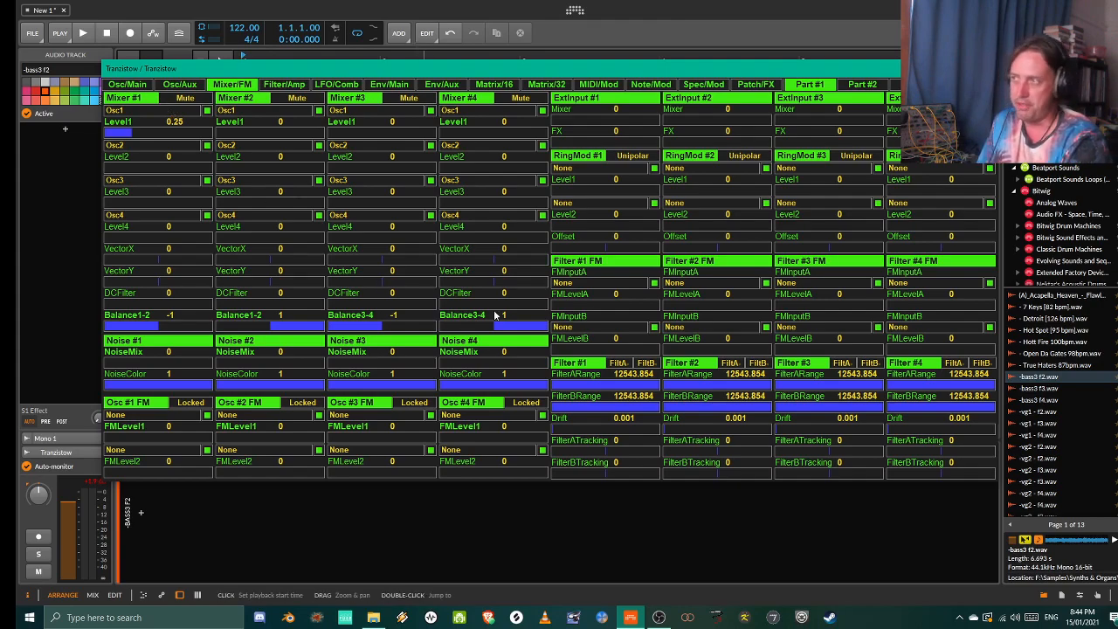
{"action": "left_click_drag", "start_coordinate": [552, 71], "coordinate": [540, 64]}
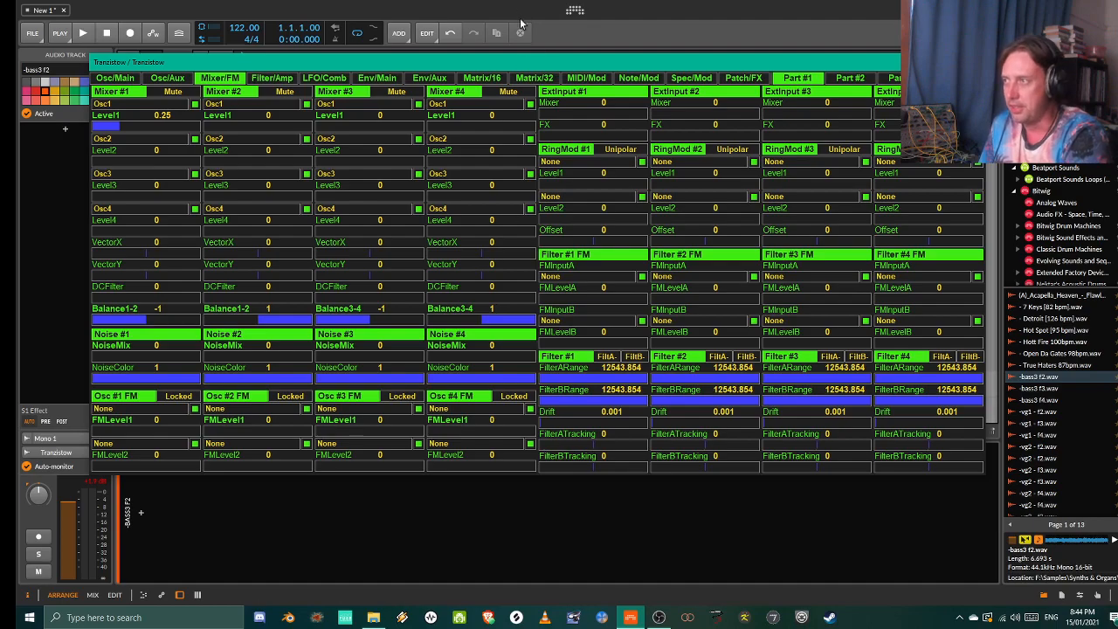
{"action": "mouse_move", "coordinate": [584, 70]}
{"action": "left_mouse_down"}
{"action": "mouse_move", "coordinate": [557, 111]}
{"action": "mouse_move", "coordinate": [580, 89]}
{"action": "left_mouse_up"}
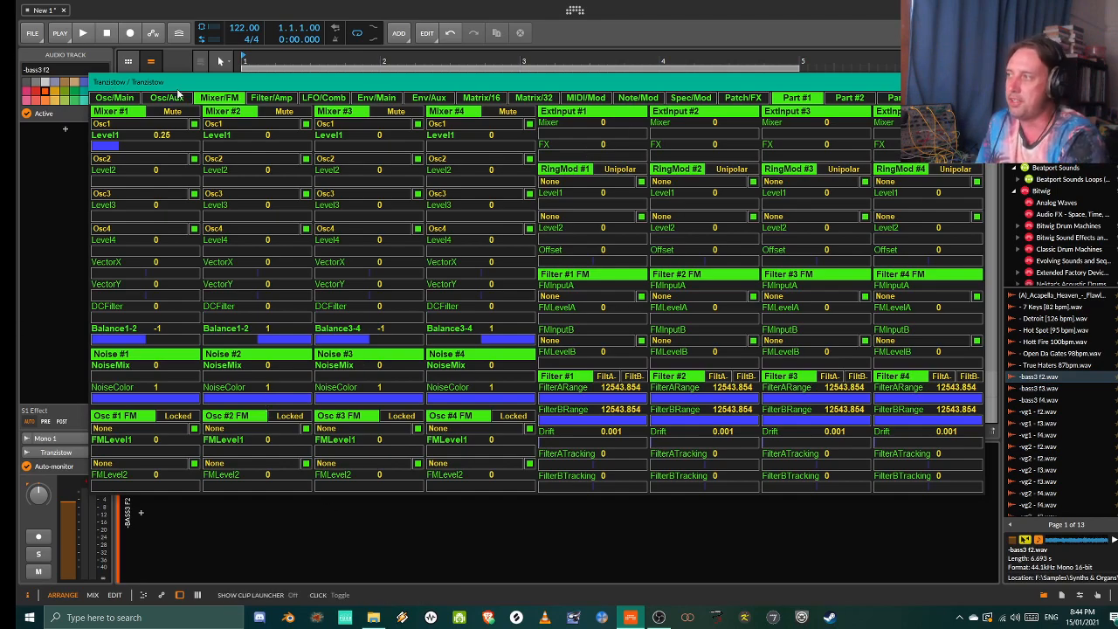
Enable the Mixer, Balancer and Vector modules on the Osc/Main page and return to the Mixer/FM page.
{"action": "left_click", "coordinate": [106, 100]}
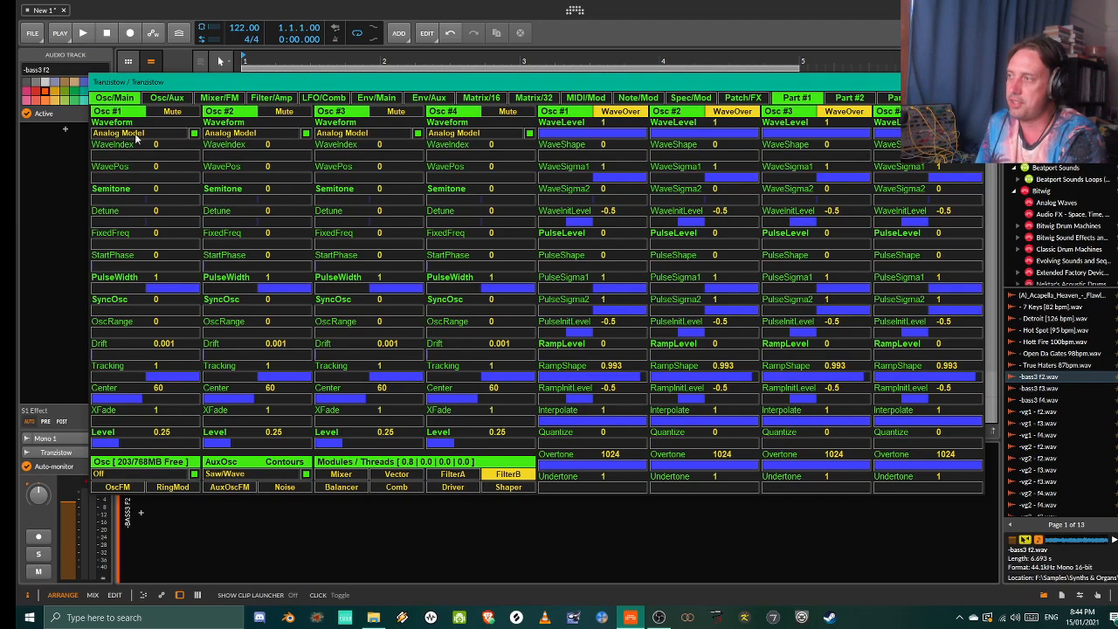
{"action": "left_click", "coordinate": [351, 476]}
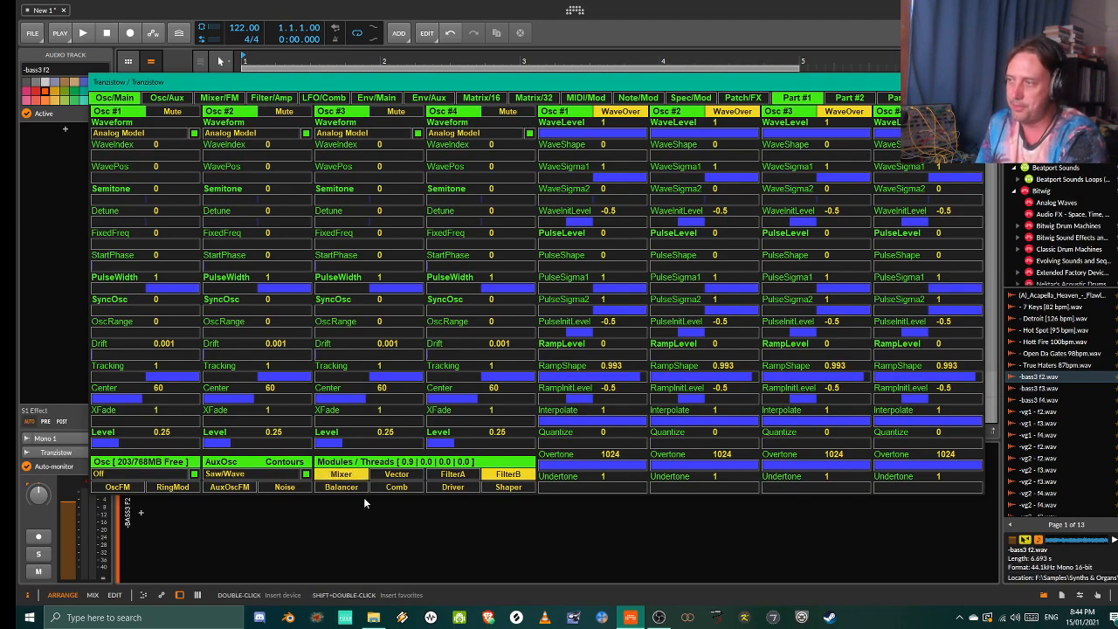
{"action": "left_click", "coordinate": [356, 486]}
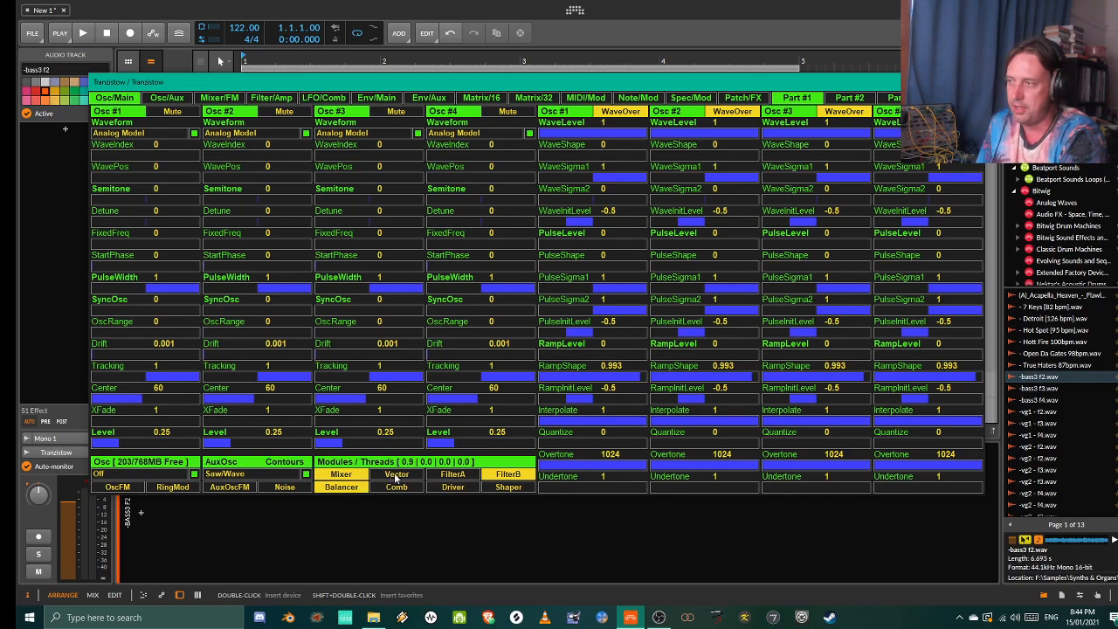
{"action": "left_click", "coordinate": [395, 475]}
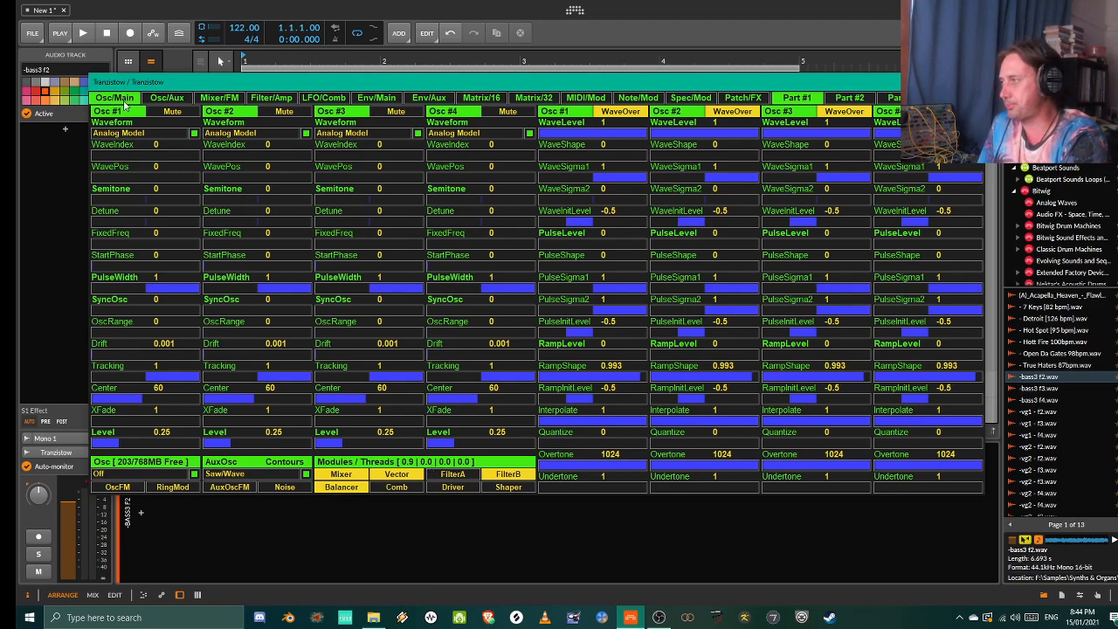
{"action": "left_click_drag", "start_coordinate": [297, 81], "coordinate": [295, 65]}
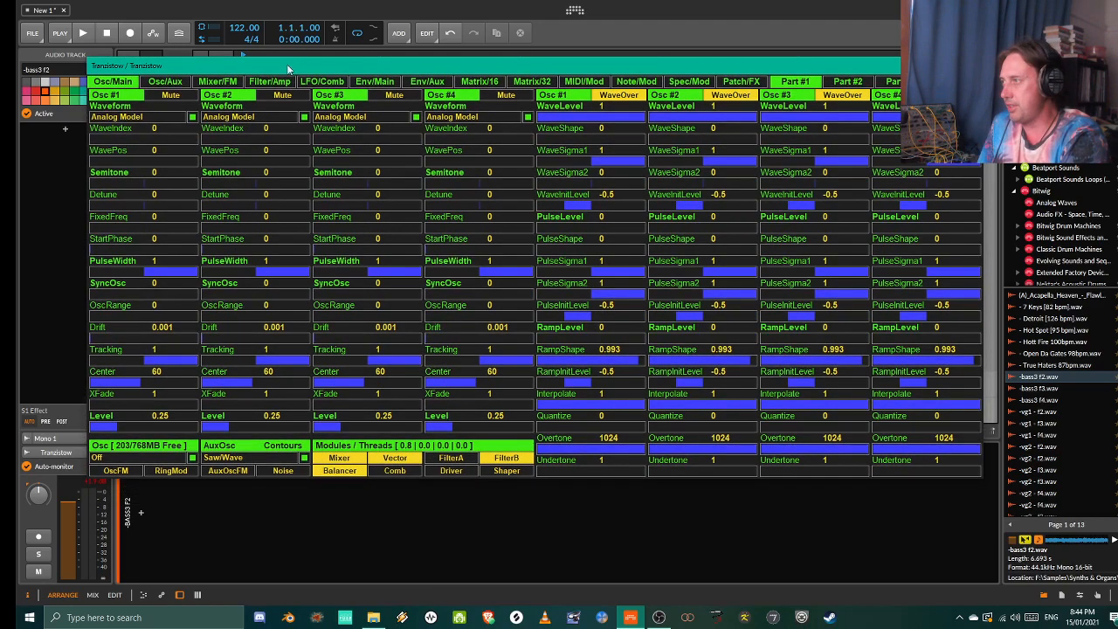
{"action": "left_click", "coordinate": [215, 82]}
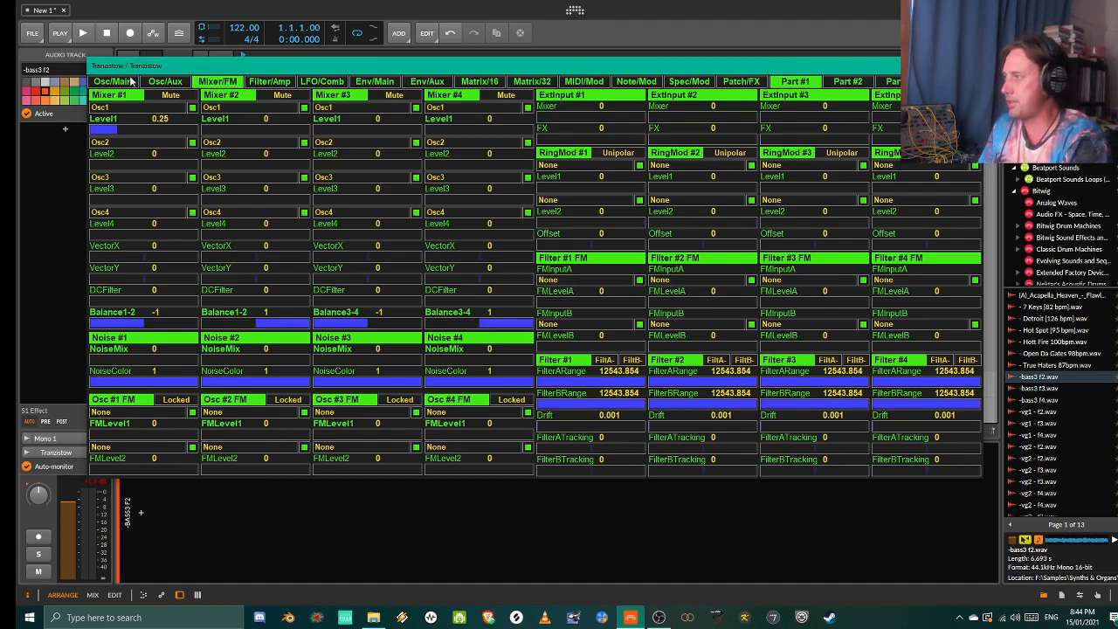
On the Osc/Main page, set the AuxOsc type to Off and the Osc type to Wave.
{"action": "left_click", "coordinate": [109, 81]}
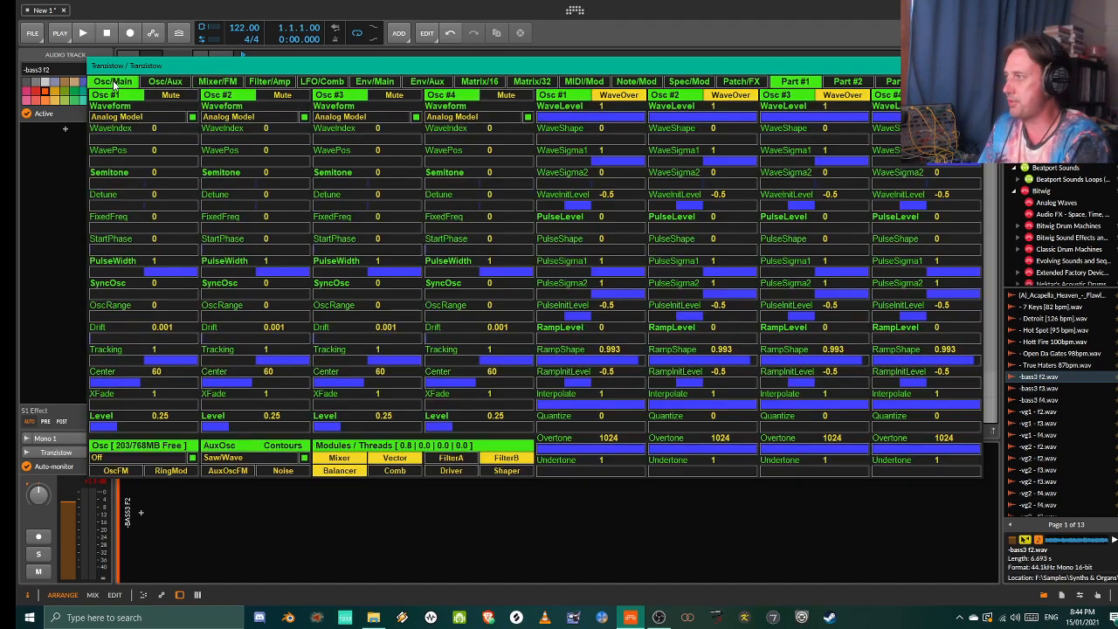
{"action": "left_click", "coordinate": [218, 458]}
{"action": "left_click", "coordinate": [220, 279]}
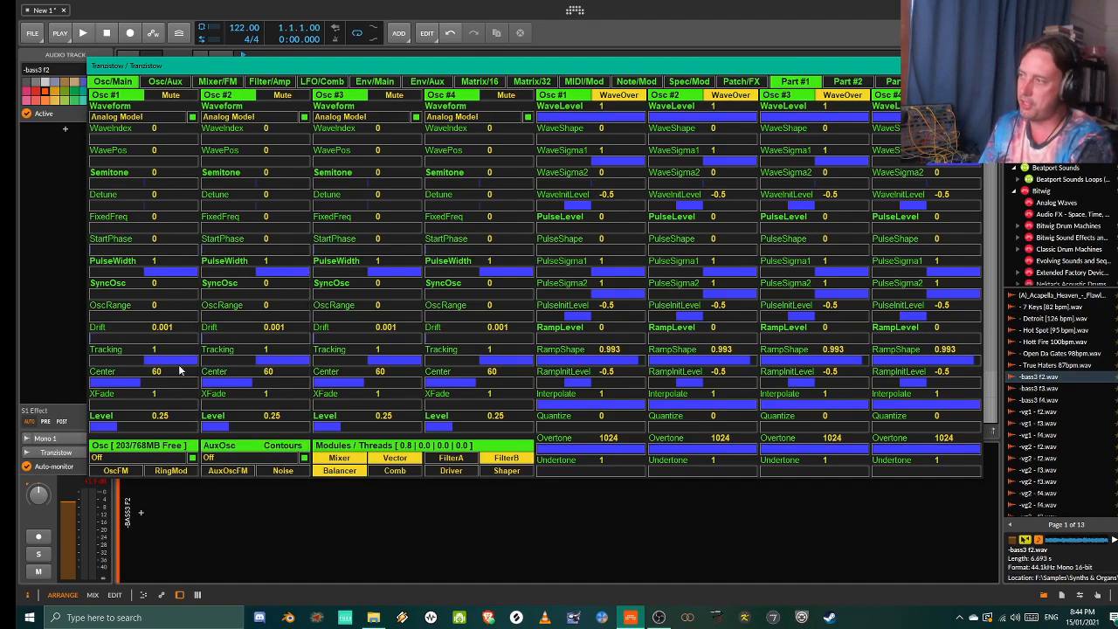
{"action": "left_click", "coordinate": [131, 117]}
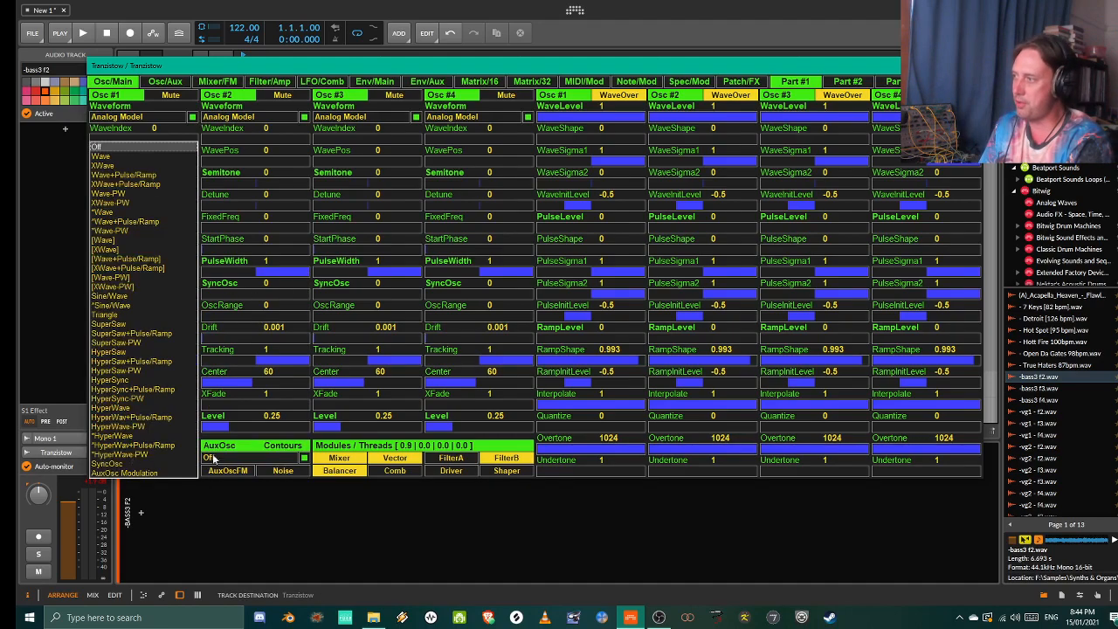
{"action": "left_click", "coordinate": [101, 156]}
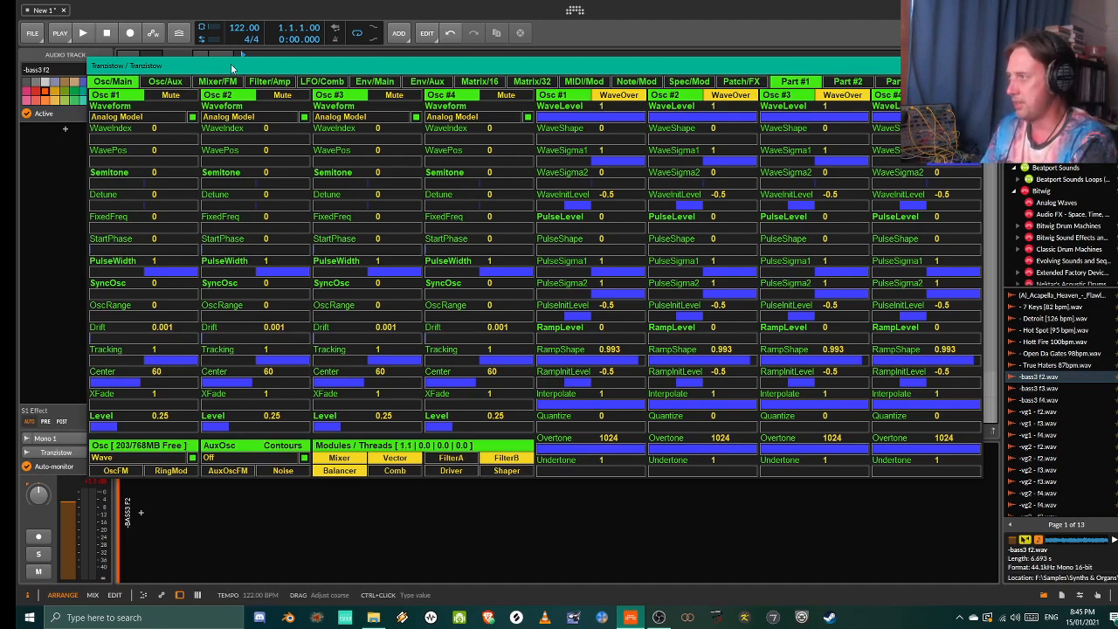
Raise all four oscillator levels to 1, and on Mixer/FM set Mixer #1's Level1, Level2 and Level4 to 1 and Level3 to about 0.97.
{"action": "left_click_drag", "start_coordinate": [119, 428], "coordinate": [535, 430]}
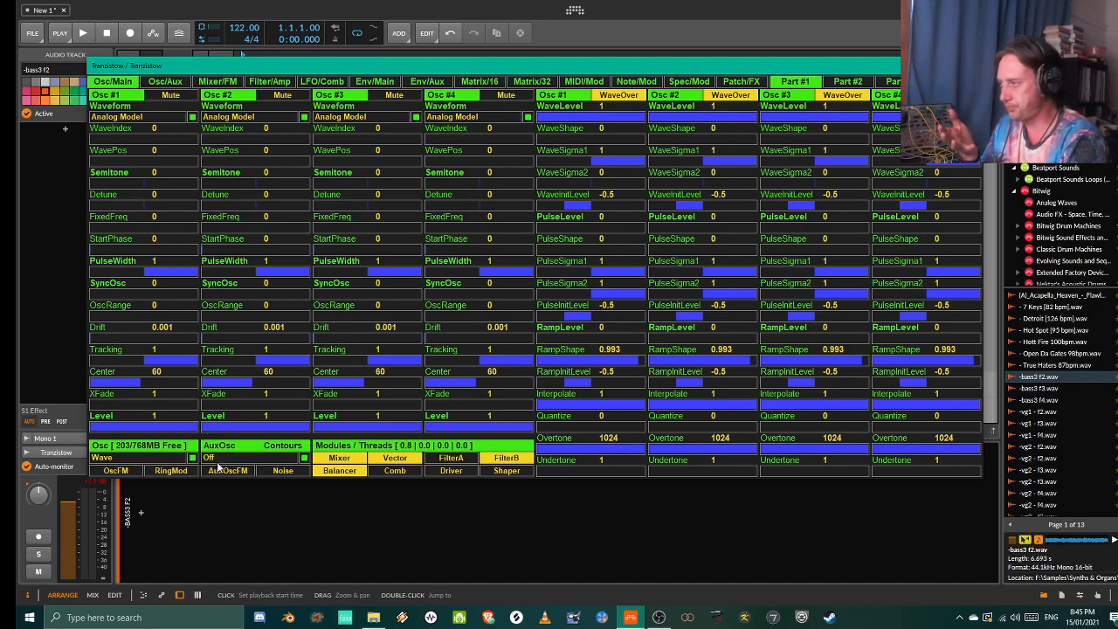
{"action": "left_click", "coordinate": [217, 81]}
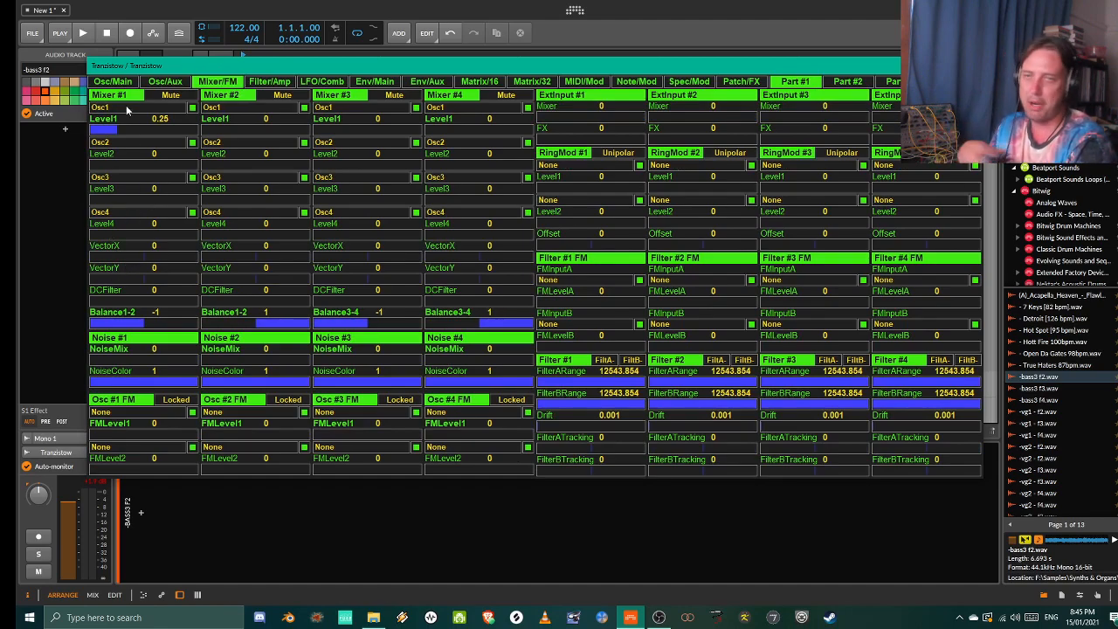
{"action": "left_click_drag", "start_coordinate": [114, 131], "coordinate": [209, 128]}
{"action": "left_click_drag", "start_coordinate": [98, 166], "coordinate": [205, 166]}
{"action": "left_click_drag", "start_coordinate": [111, 198], "coordinate": [197, 199]}
{"action": "left_click_drag", "start_coordinate": [99, 234], "coordinate": [199, 236]}
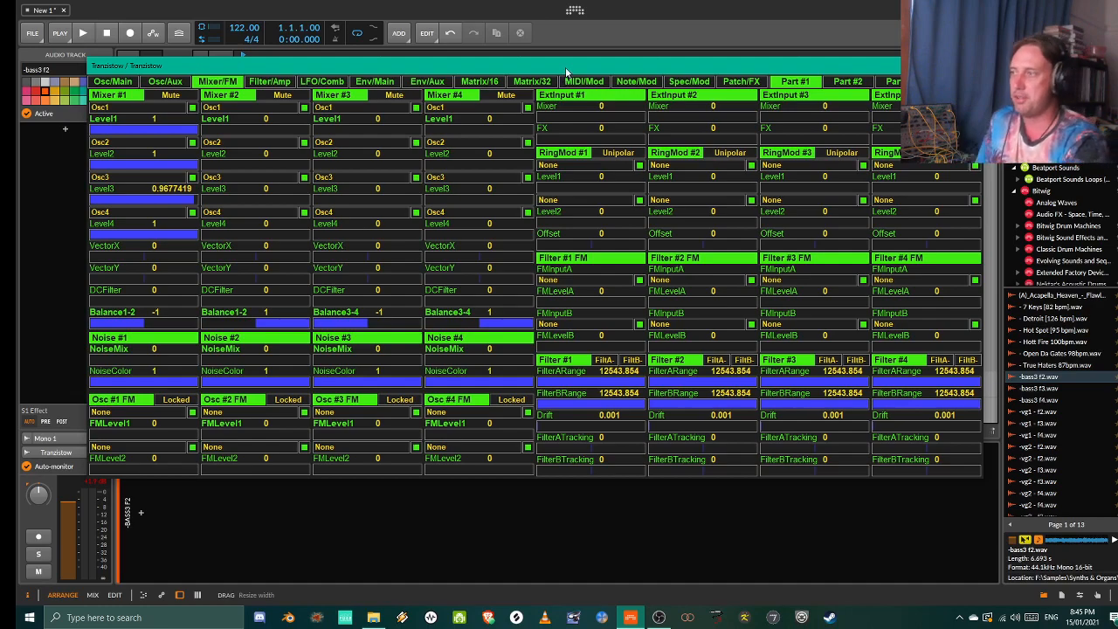
{"action": "left_click_drag", "start_coordinate": [585, 64], "coordinate": [580, 58]}
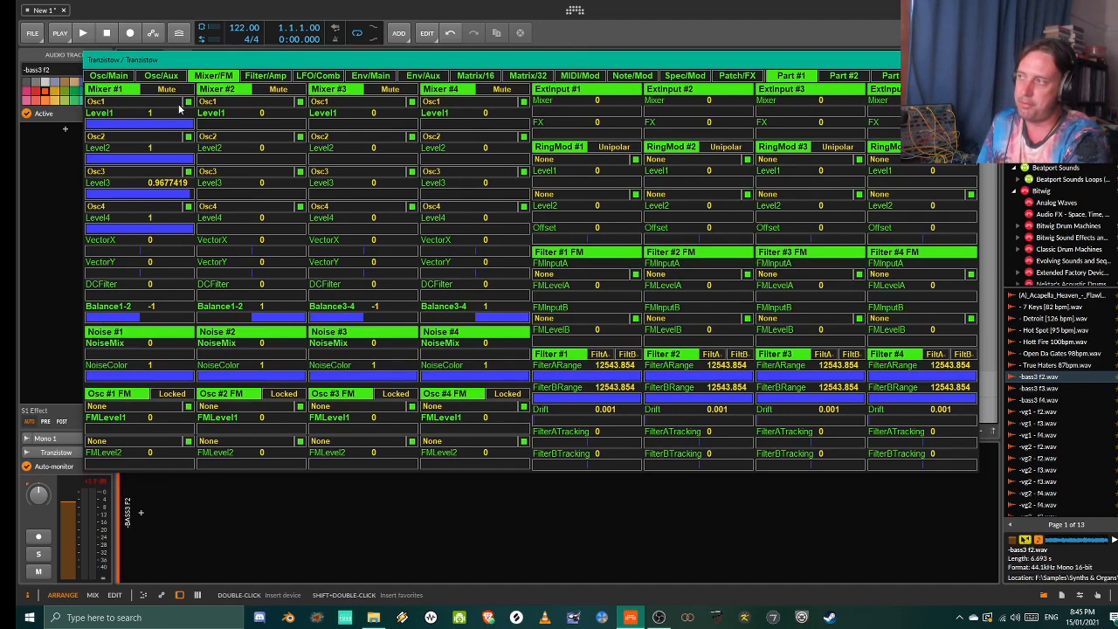
Look through the source list of Mixer #1's first input and set that input to None.
{"action": "left_click", "coordinate": [108, 105]}
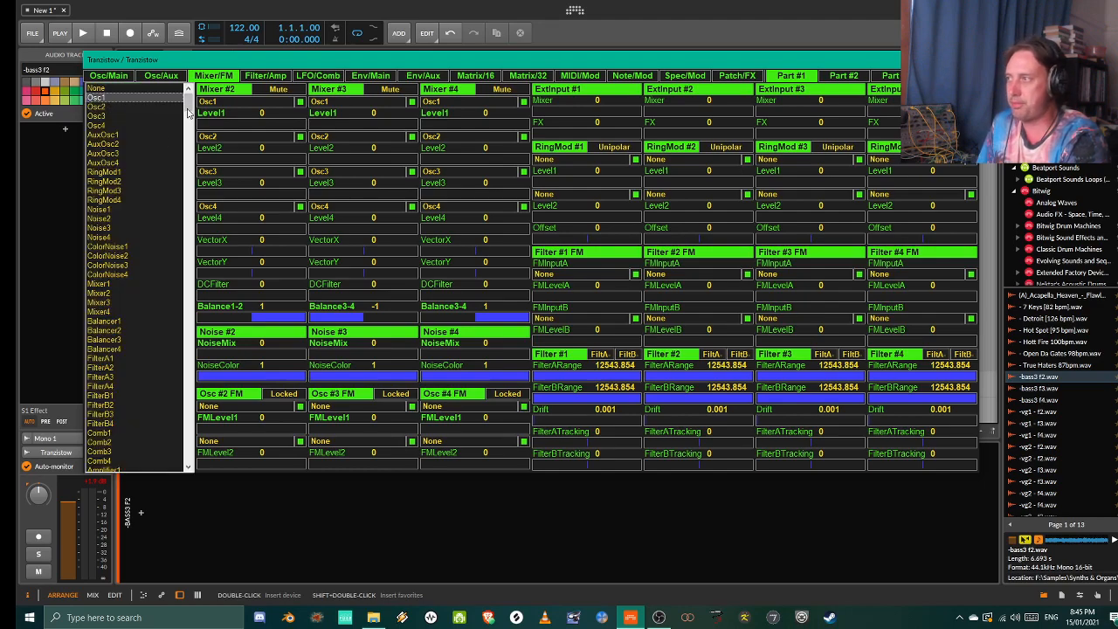
{"action": "mouse_move", "coordinate": [190, 107]}
{"action": "left_mouse_down"}
{"action": "mouse_move", "coordinate": [194, 456]}
{"action": "mouse_move", "coordinate": [188, 88]}
{"action": "left_mouse_up"}
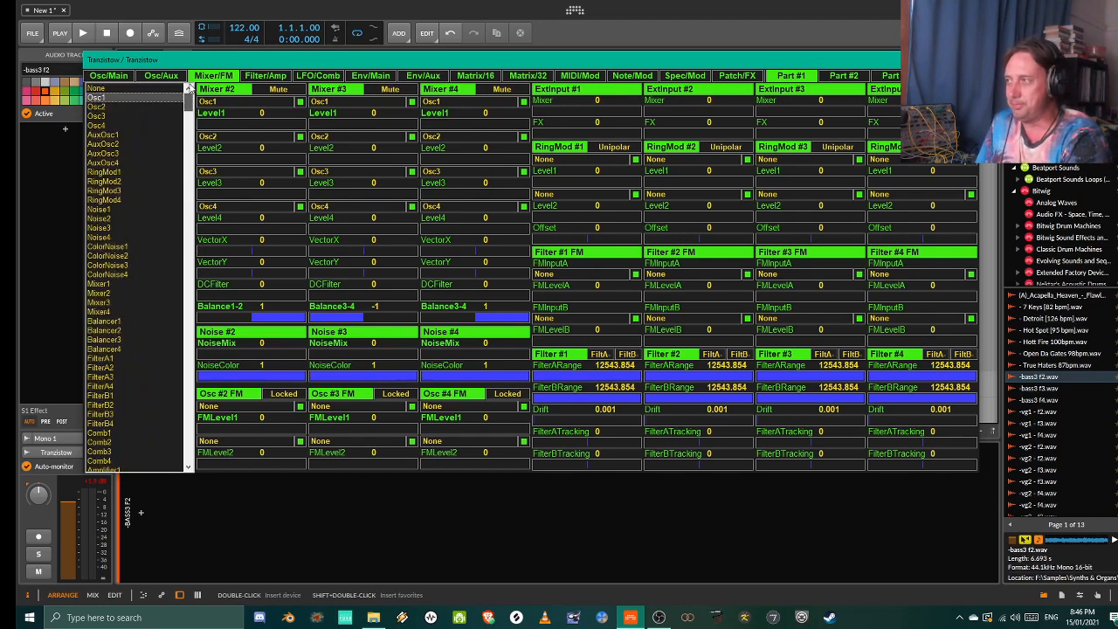
{"action": "left_click", "coordinate": [118, 89]}
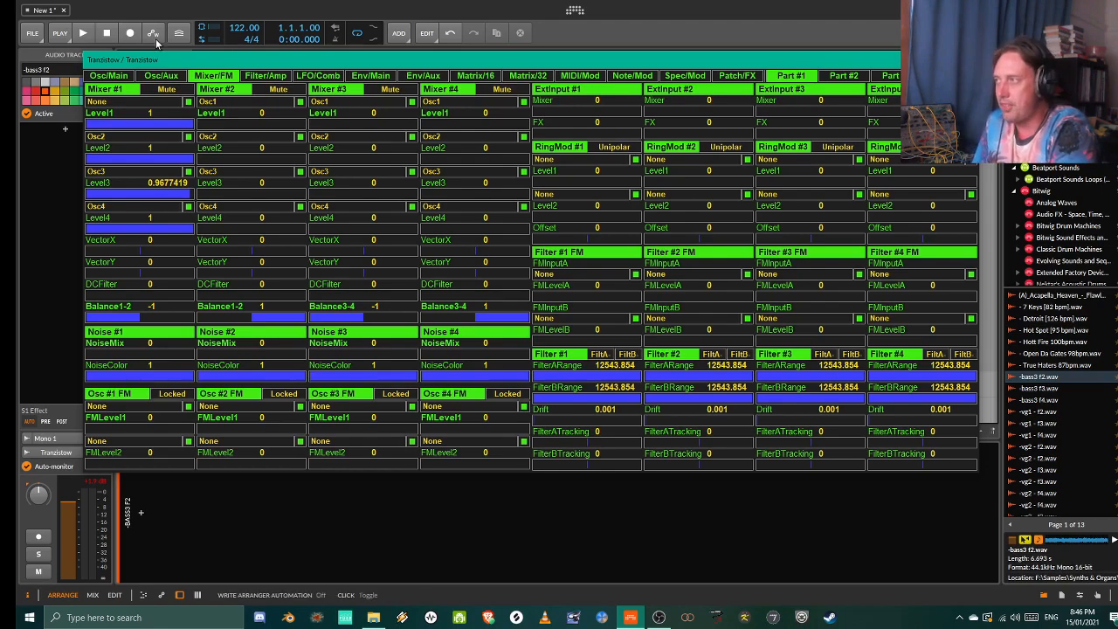
{"action": "left_click_drag", "start_coordinate": [164, 63], "coordinate": [159, 49]}
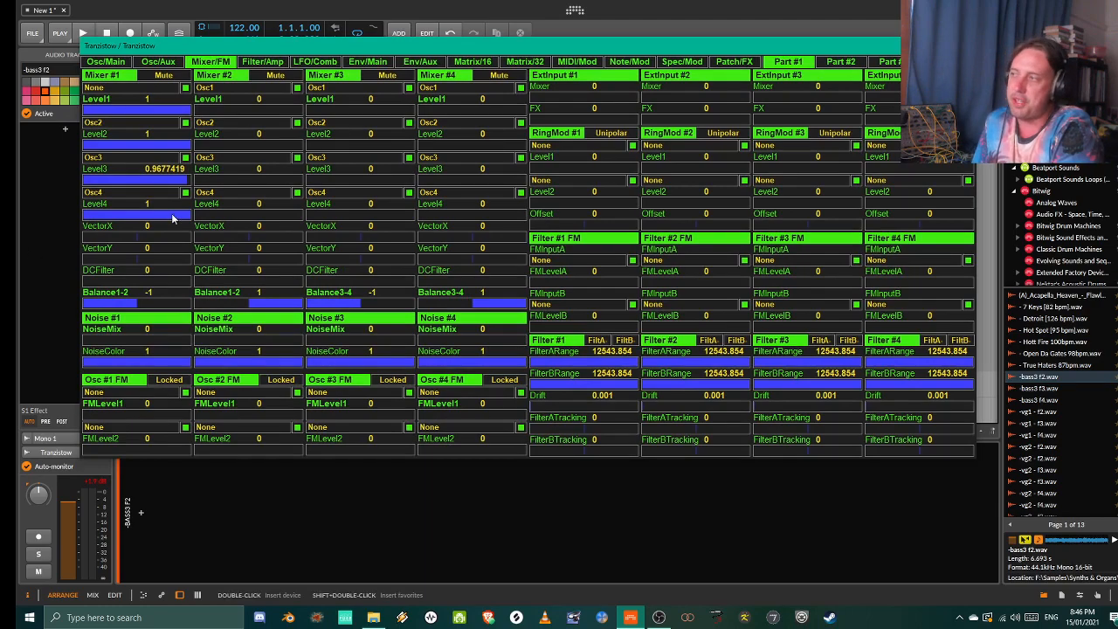
On the Osc/Main page, set Semitone to 7 for Osc #2, -5 for Osc #3 and 14 for Osc #4.
{"action": "left_click", "coordinate": [113, 63]}
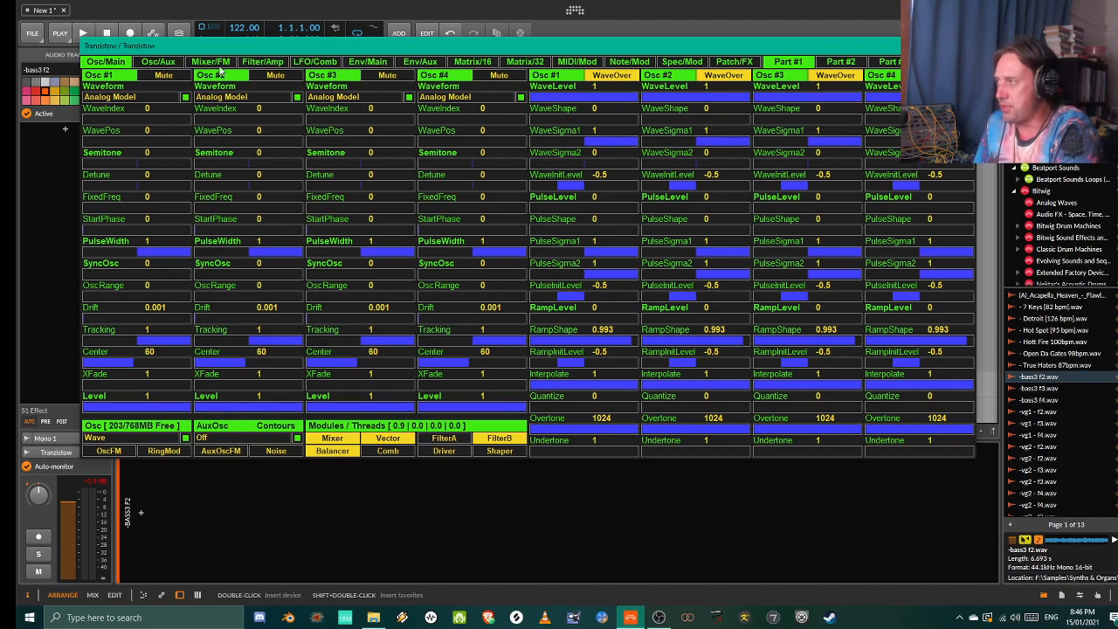
{"action": "left_click_drag", "start_coordinate": [249, 170], "coordinate": [256, 172]}
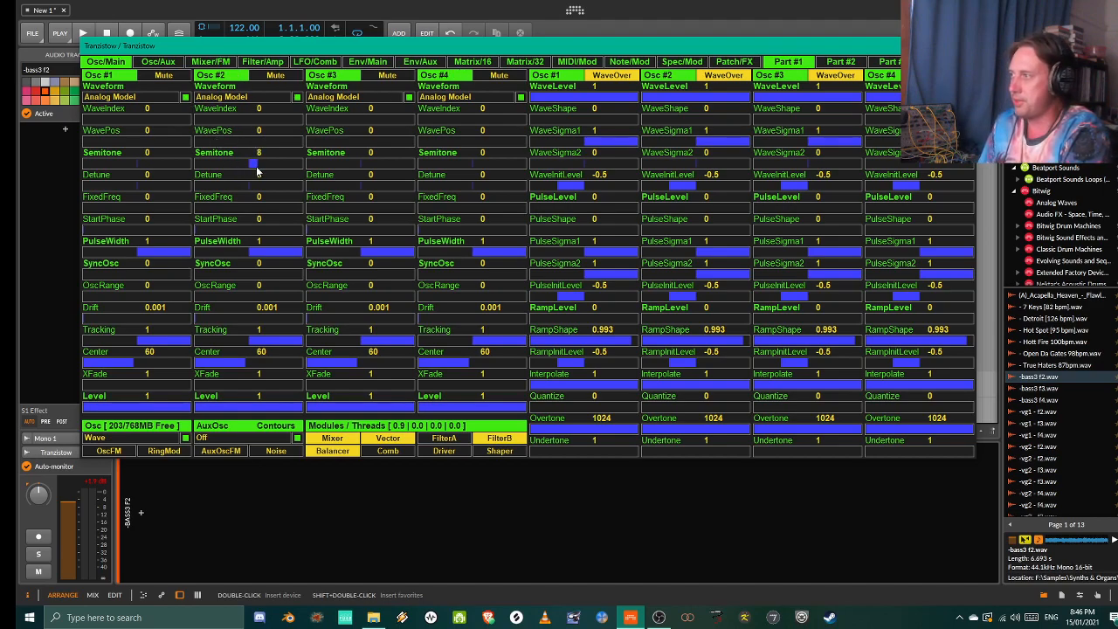
{"action": "left_click_drag", "start_coordinate": [366, 169], "coordinate": [351, 169]}
{"action": "left_click_drag", "start_coordinate": [493, 169], "coordinate": [487, 171]}
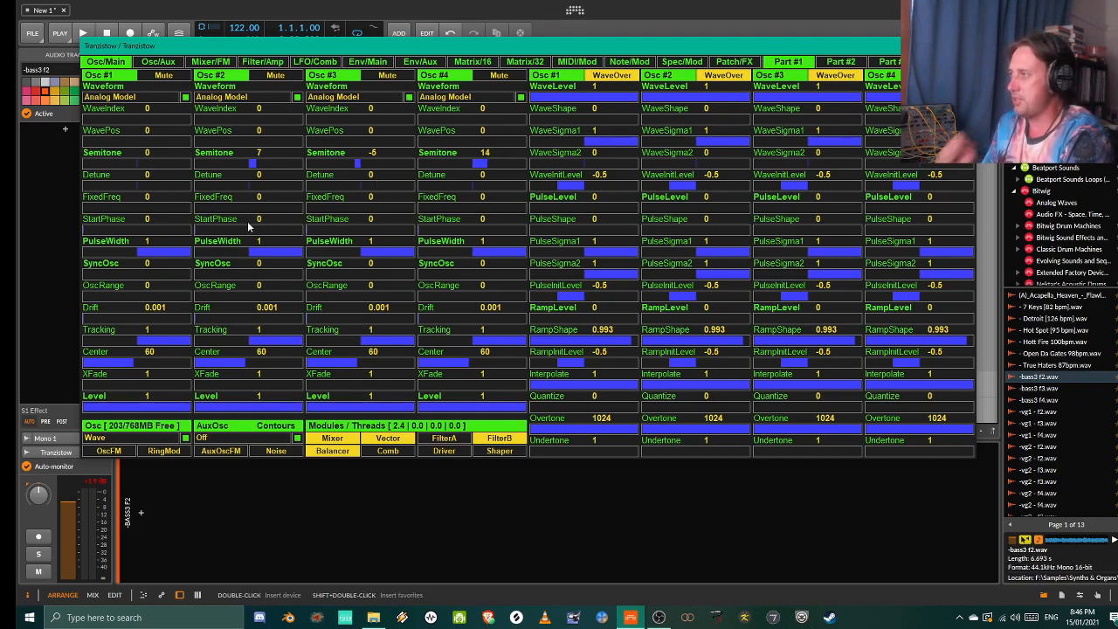
On the Mixer/FM page, set Mixer #1's VectorX to about -0.98 and VectorY to about 0.82.
{"action": "left_click", "coordinate": [211, 62]}
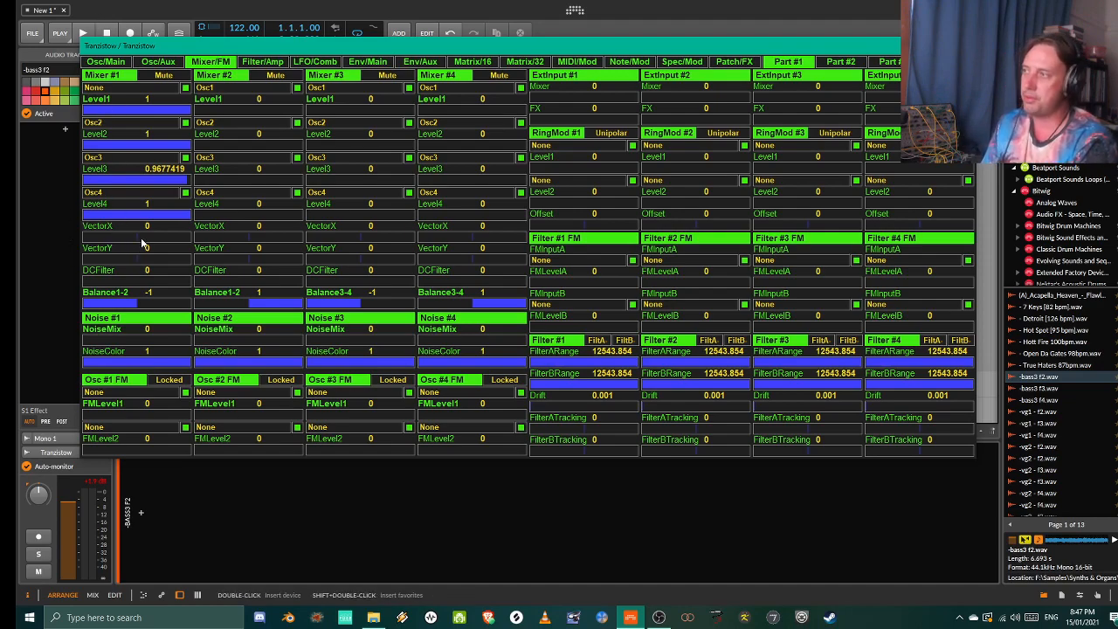
{"action": "left_click_drag", "start_coordinate": [149, 245], "coordinate": [74, 244]}
{"action": "left_click_drag", "start_coordinate": [101, 252], "coordinate": [186, 253]}
{"action": "left_click_drag", "start_coordinate": [110, 240], "coordinate": [84, 241]}
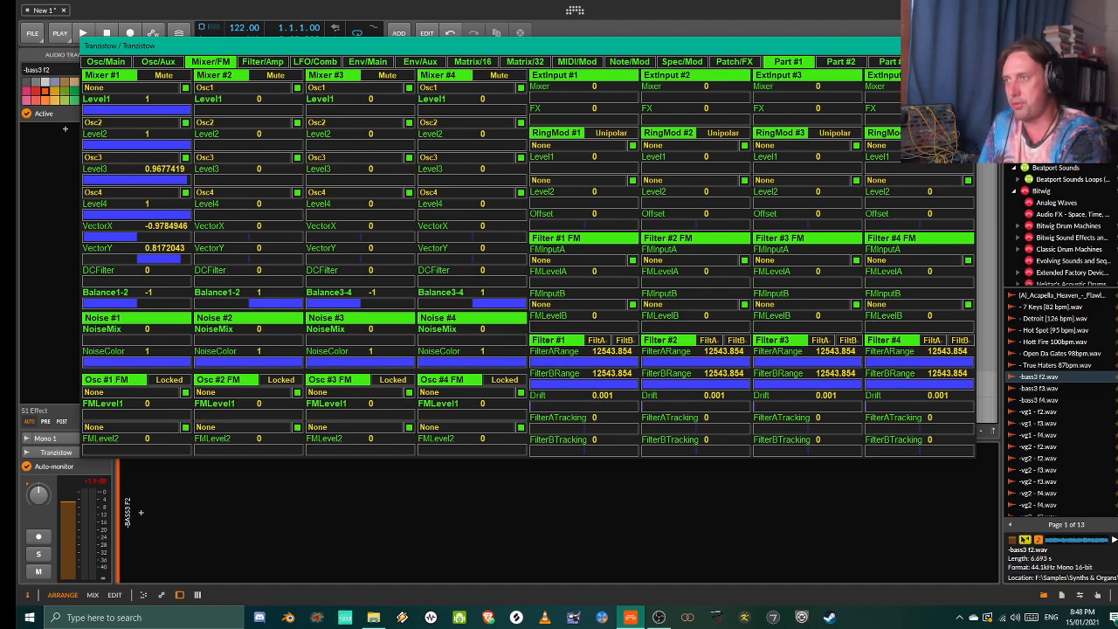
Uncover the arranger tracks, start playback of the bass clip and raise ExtInput #1's Mixer level to 1.
{"action": "left_click_drag", "start_coordinate": [531, 51], "coordinate": [548, 148]}
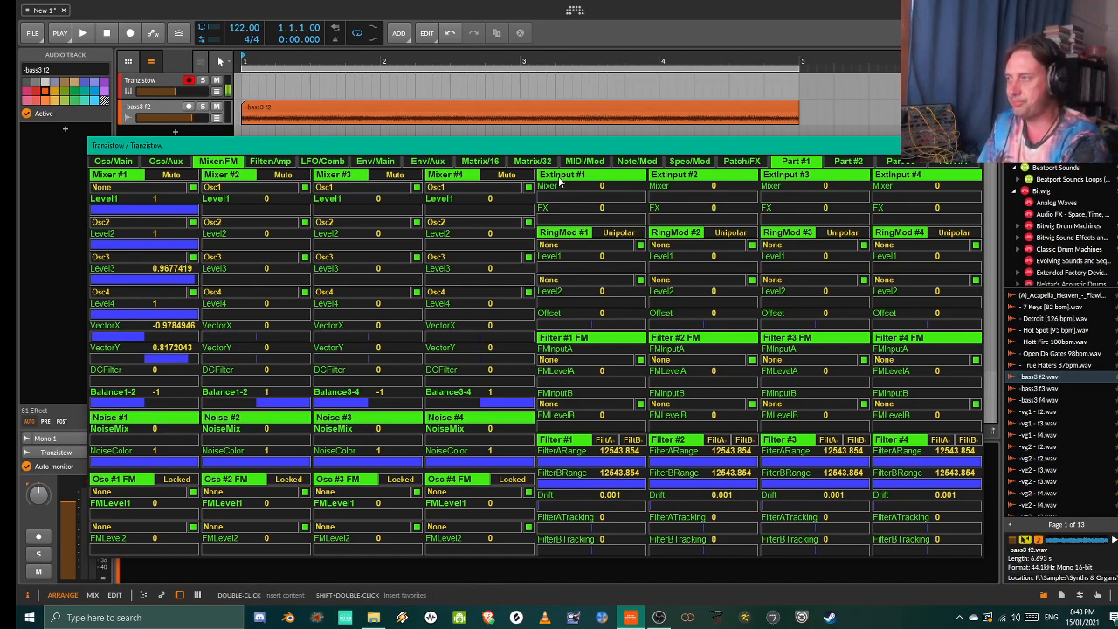
{"action": "left_click", "coordinate": [83, 39]}
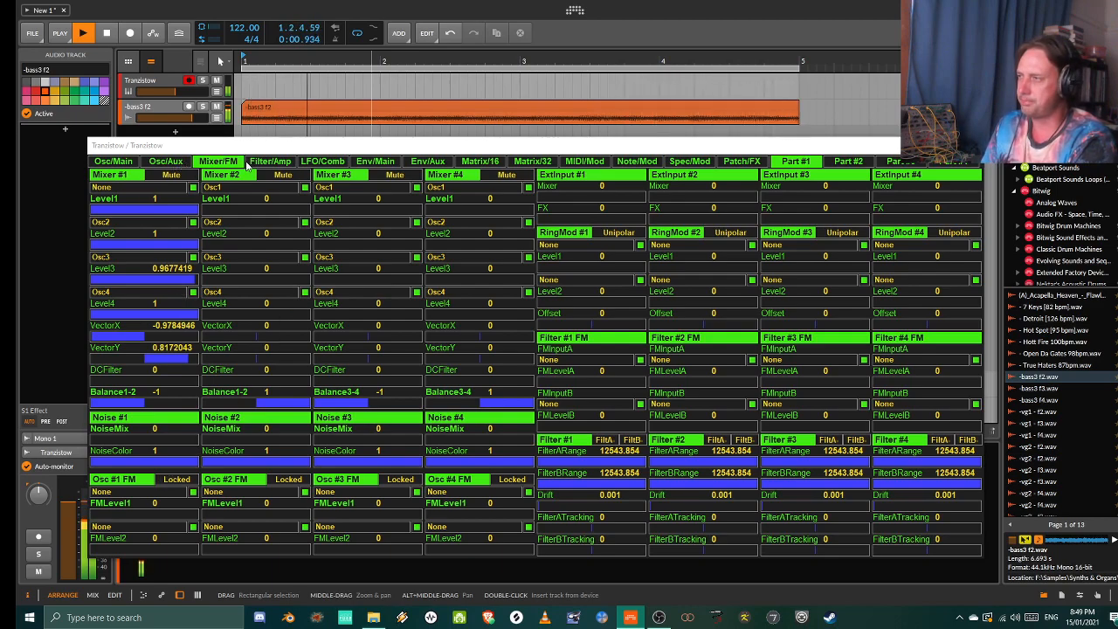
{"action": "left_click_drag", "start_coordinate": [560, 199], "coordinate": [646, 200]}
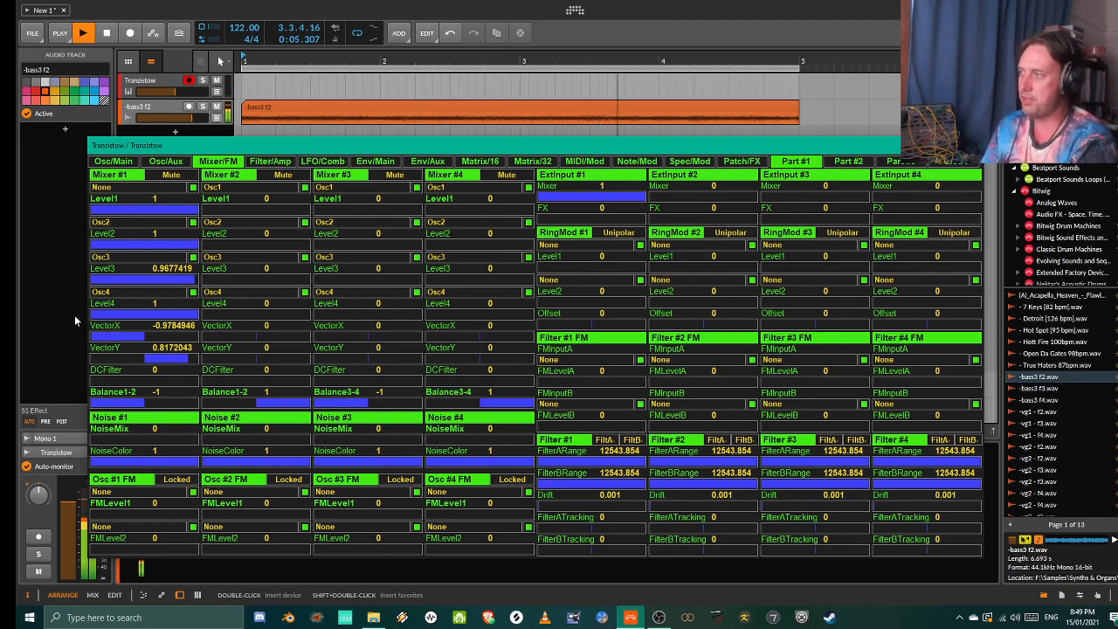
Check the Osc/Main page, and on Mixer/FM set Mixer #1's Level1 to Level4 and ExtInput #1's Mixer level to 0.
{"action": "left_click", "coordinate": [113, 161]}
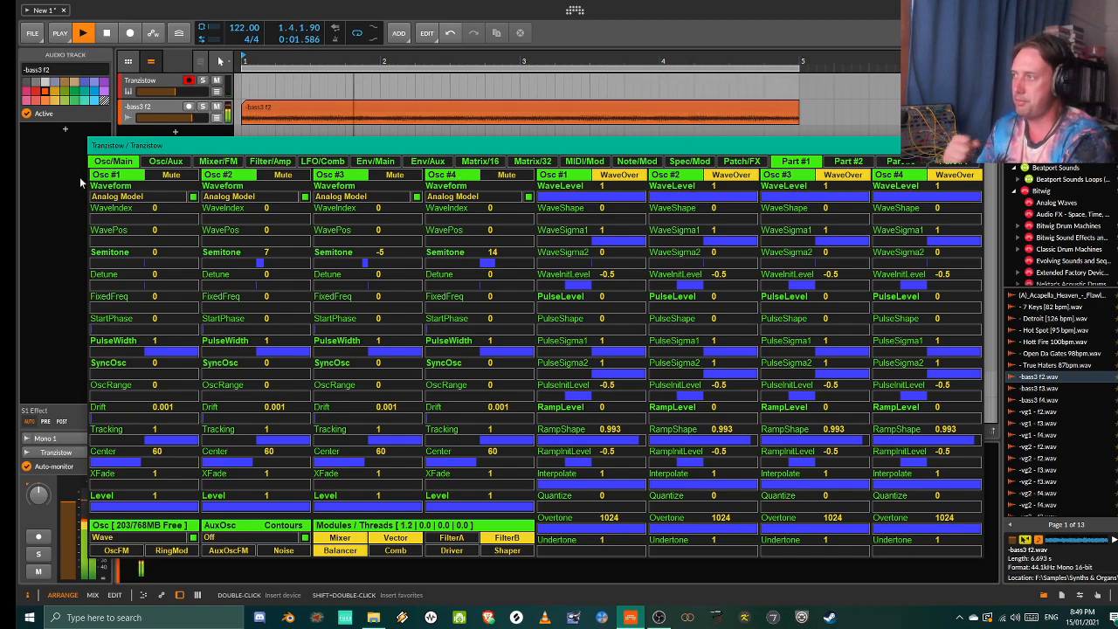
{"action": "left_click", "coordinate": [210, 162]}
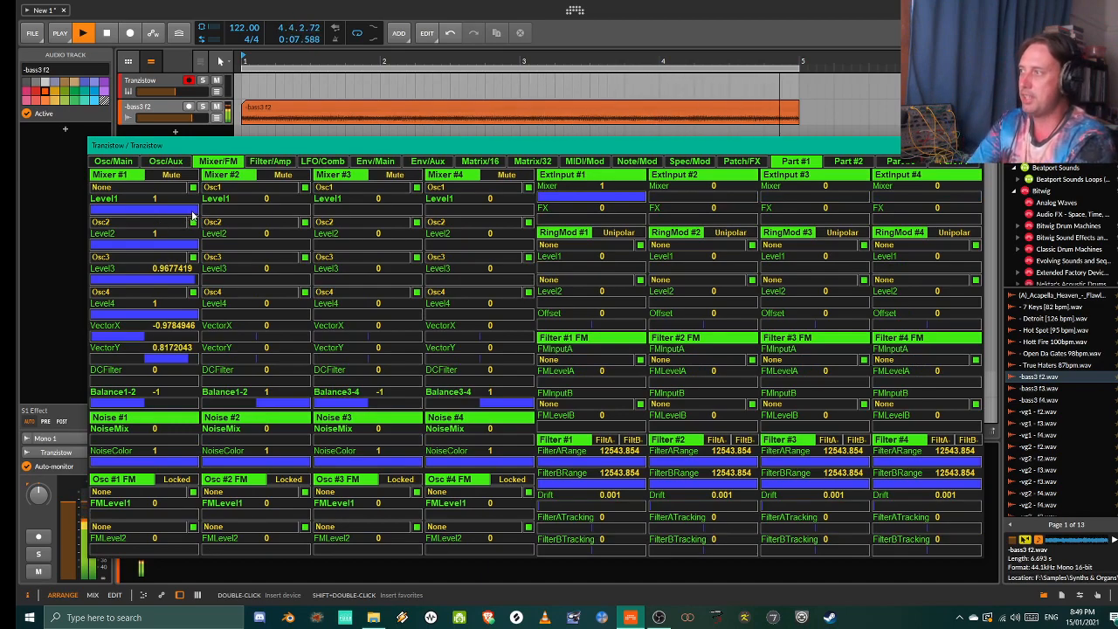
{"action": "left_click_drag", "start_coordinate": [193, 215], "coordinate": [83, 251]}
{"action": "left_click_drag", "start_coordinate": [193, 281], "coordinate": [91, 297]}
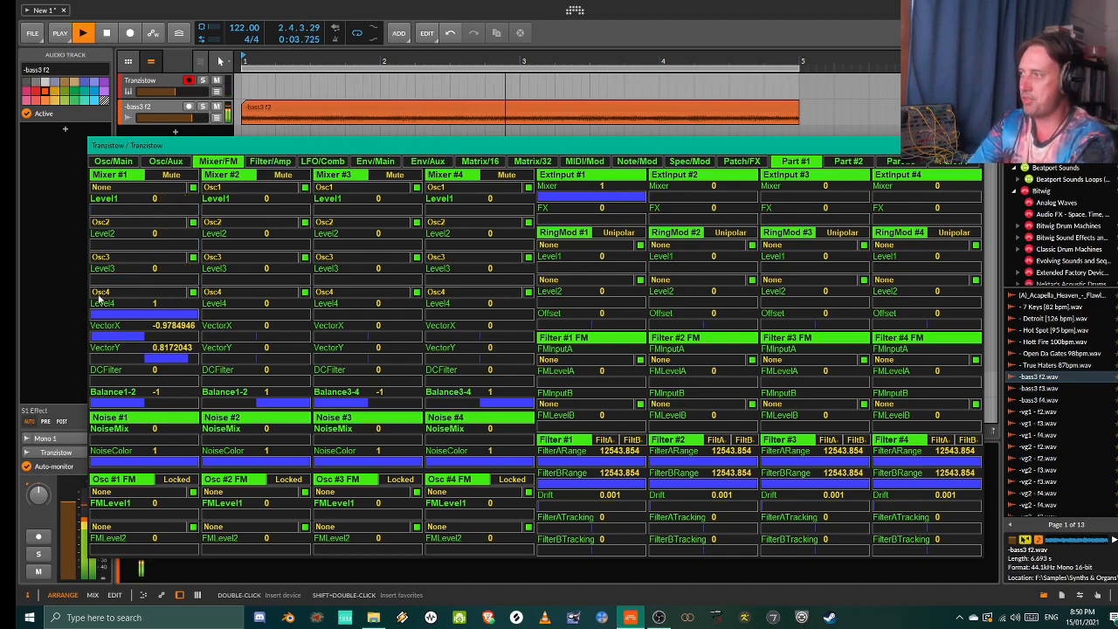
{"action": "left_click_drag", "start_coordinate": [175, 317], "coordinate": [76, 319]}
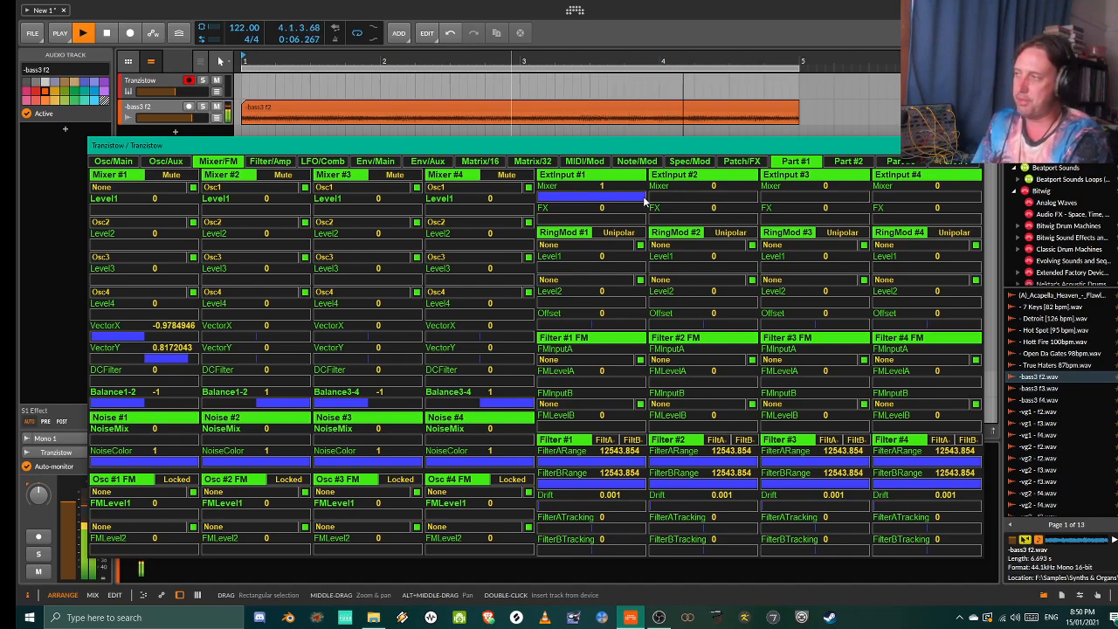
{"action": "left_click_drag", "start_coordinate": [645, 201], "coordinate": [535, 202]}
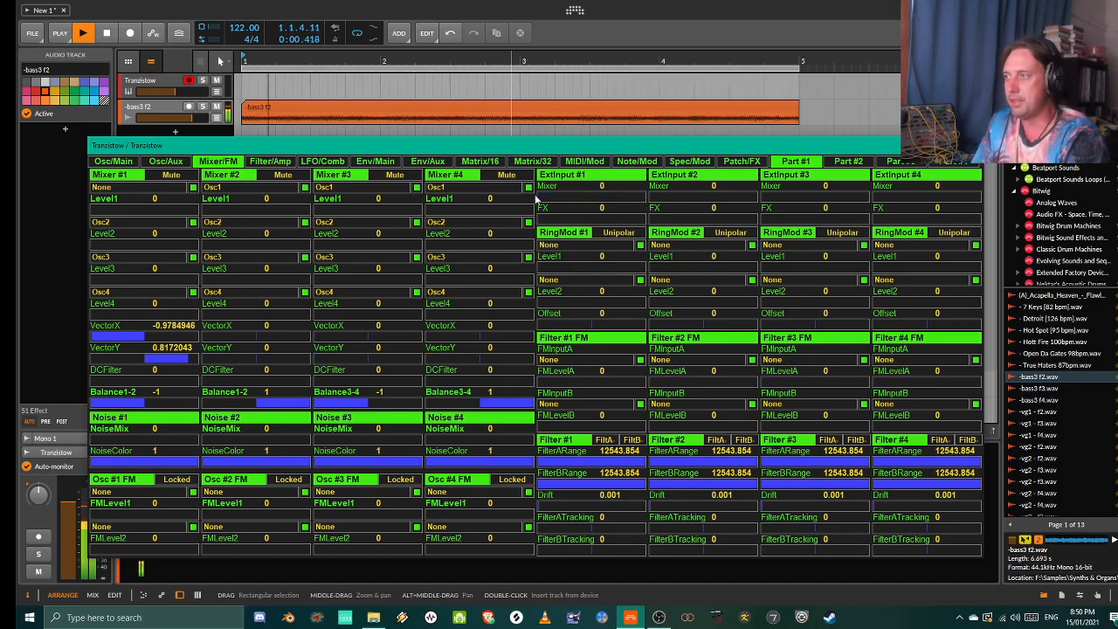
Try ExtInput #1's FX level at 1 during playback and reset it to 0.
{"action": "left_click_drag", "start_coordinate": [587, 147], "coordinate": [575, 143]}
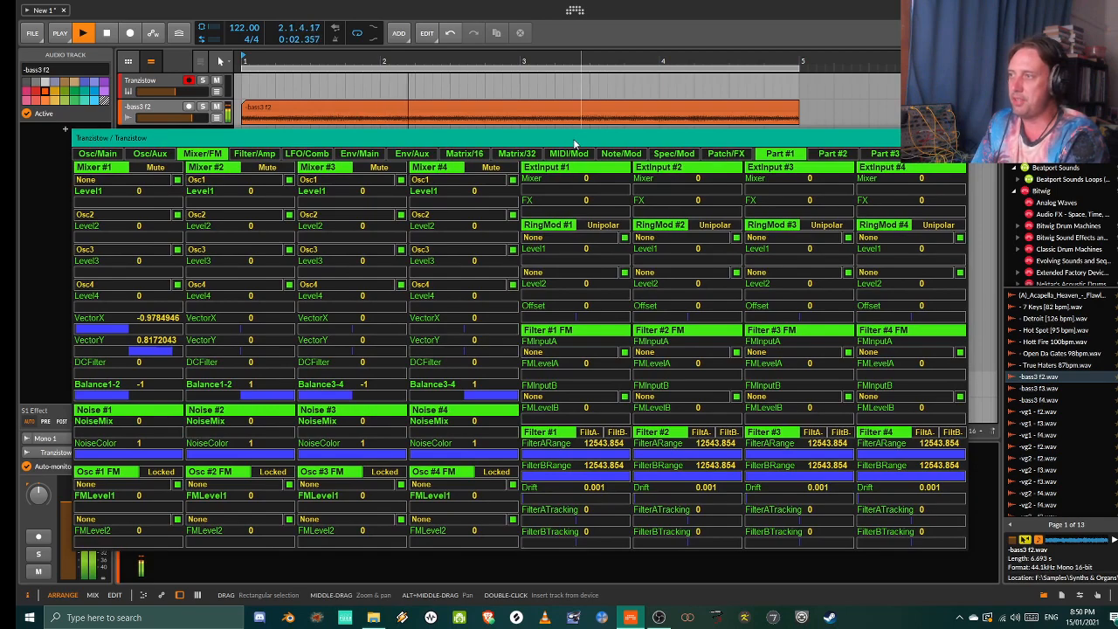
{"action": "left_click_drag", "start_coordinate": [527, 215], "coordinate": [630, 214]}
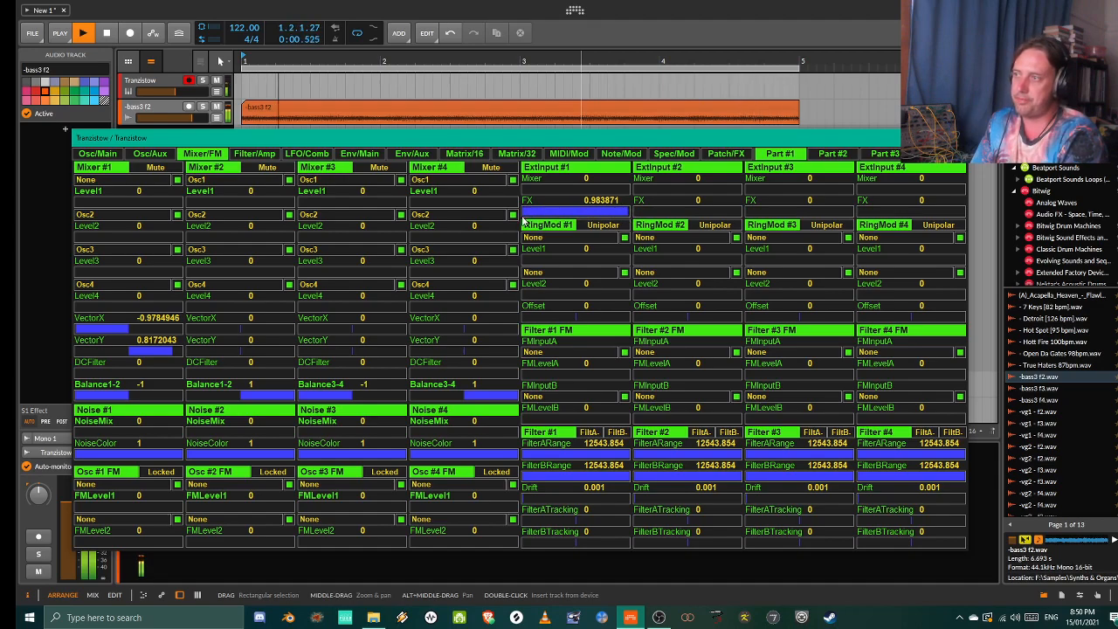
{"action": "left_click_drag", "start_coordinate": [623, 214], "coordinate": [657, 217]}
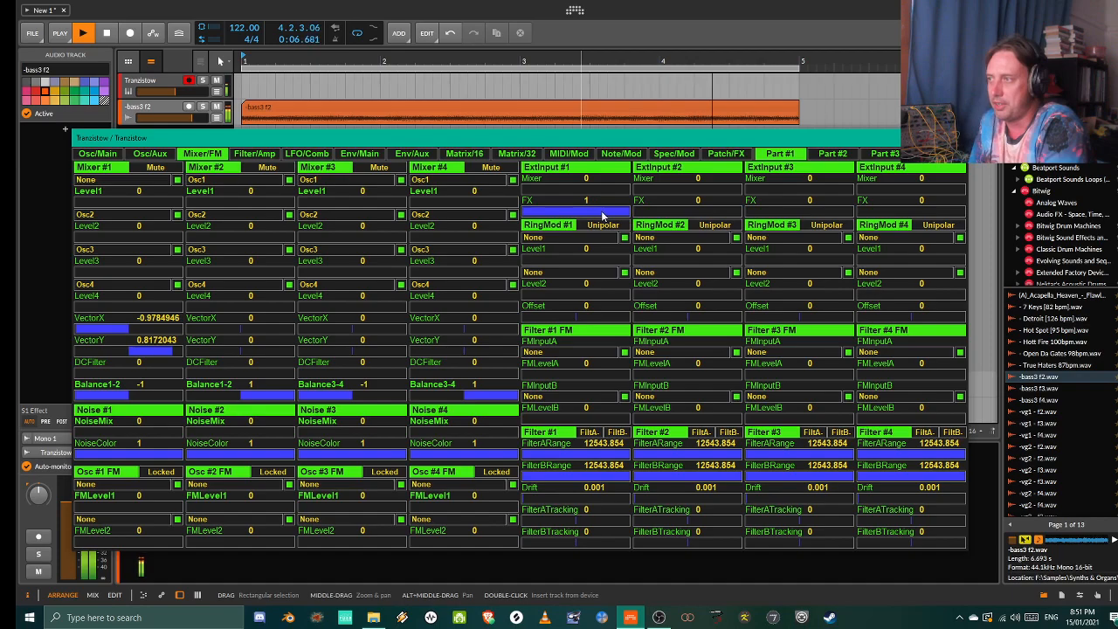
{"action": "left_click_drag", "start_coordinate": [631, 213], "coordinate": [524, 220]}
{"action": "left_click_drag", "start_coordinate": [658, 138], "coordinate": [695, 138]}
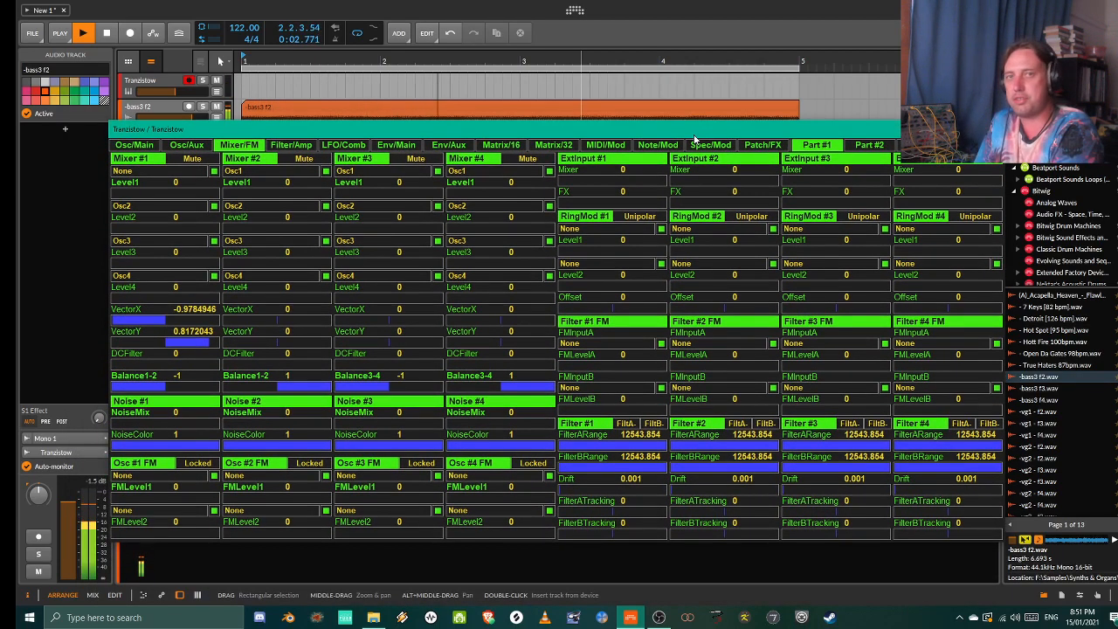
Check the effects settings on the Patch/FX page and the filter and amplifier settings on the Filter/Amp page.
{"action": "left_click_drag", "start_coordinate": [596, 131], "coordinate": [573, 141]}
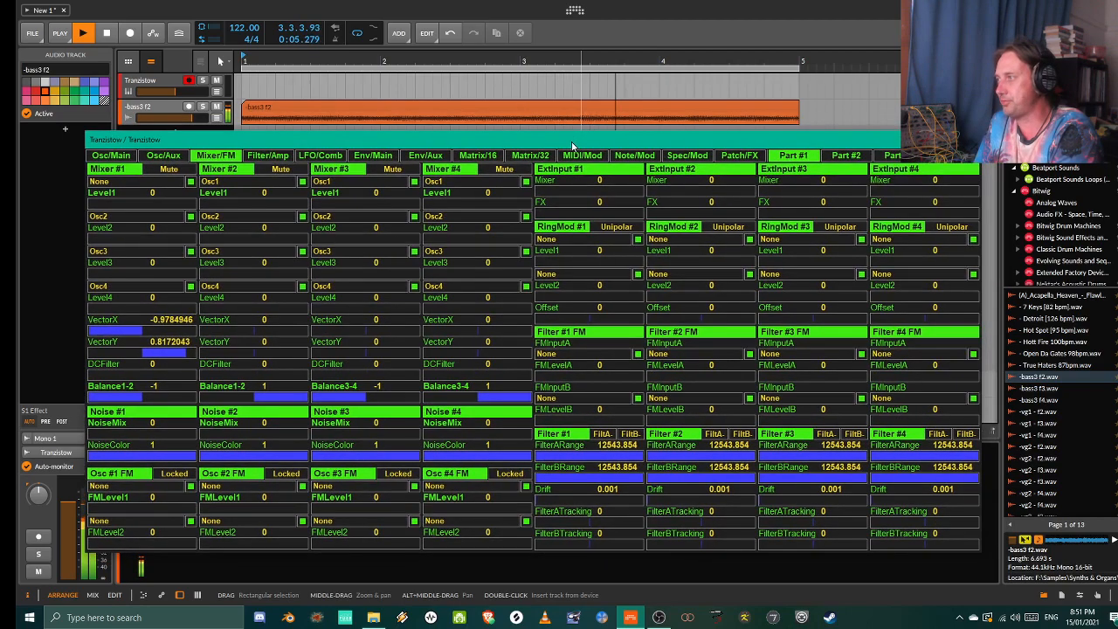
{"action": "left_click", "coordinate": [739, 154]}
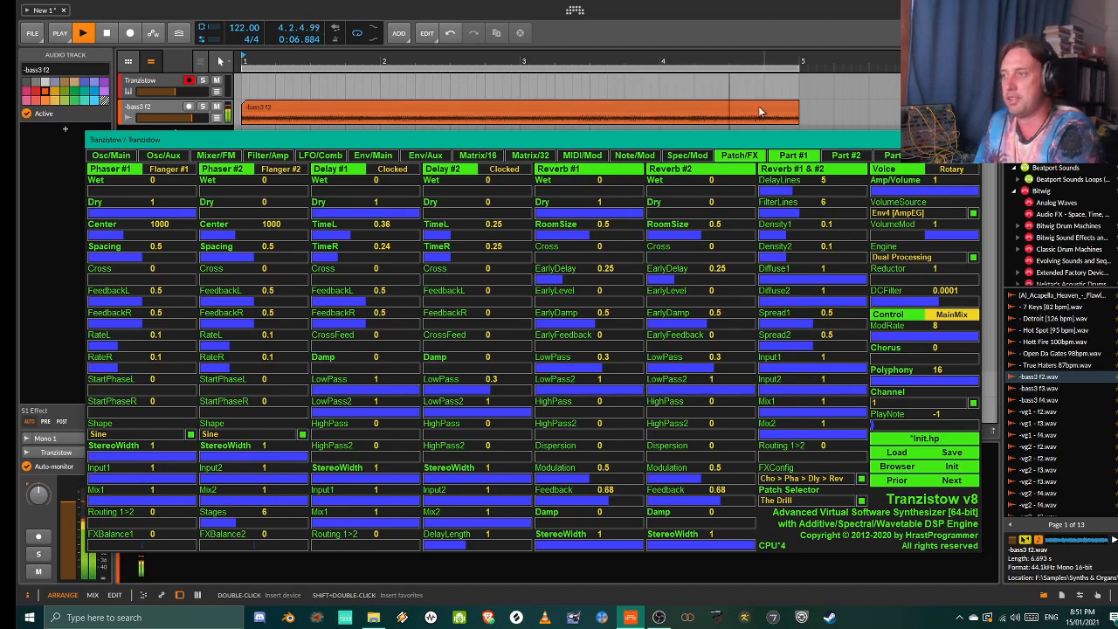
{"action": "left_click_drag", "start_coordinate": [613, 143], "coordinate": [619, 136]}
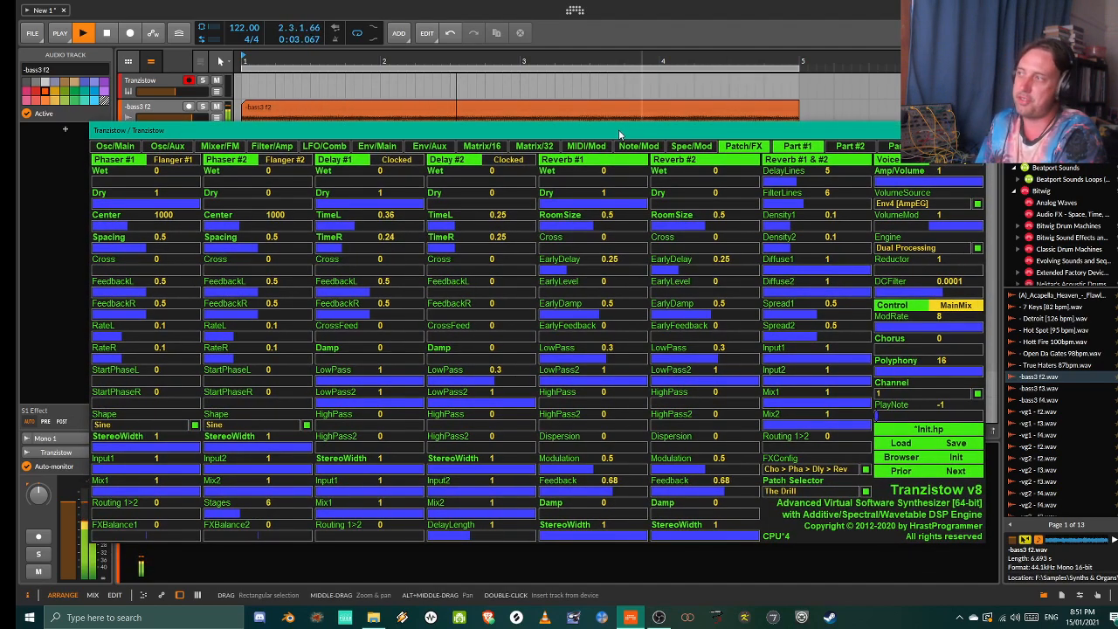
{"action": "mouse_move", "coordinate": [619, 136]}
{"action": "left_mouse_down"}
{"action": "mouse_move", "coordinate": [587, 160]}
{"action": "mouse_move", "coordinate": [640, 146]}
{"action": "mouse_move", "coordinate": [614, 141]}
{"action": "mouse_move", "coordinate": [582, 152]}
{"action": "mouse_move", "coordinate": [631, 147]}
{"action": "left_mouse_up"}
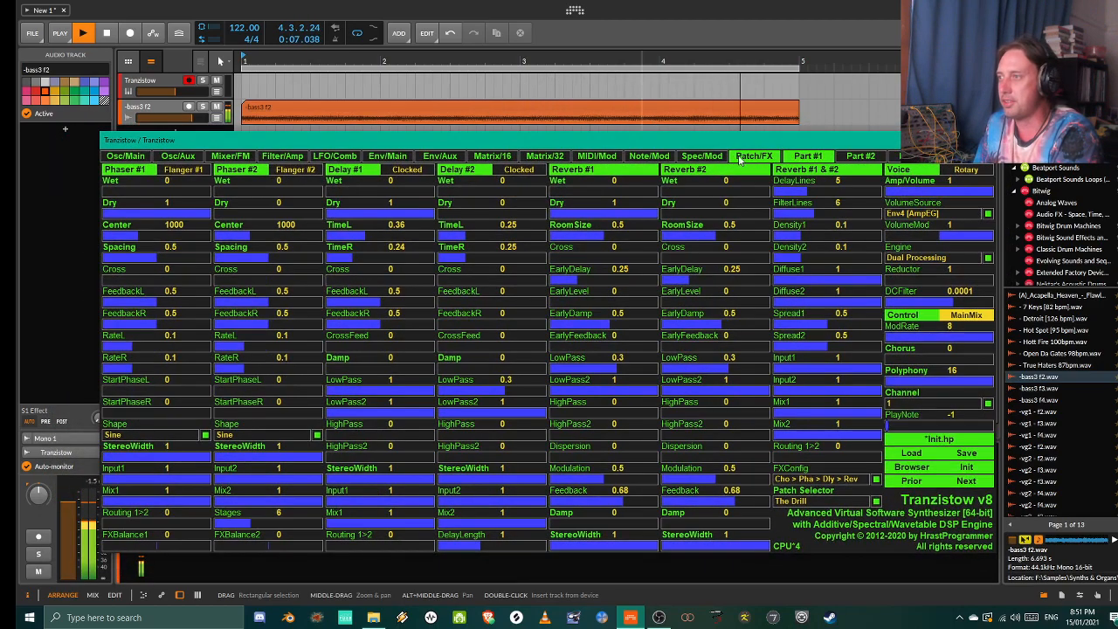
{"action": "left_click", "coordinate": [262, 158]}
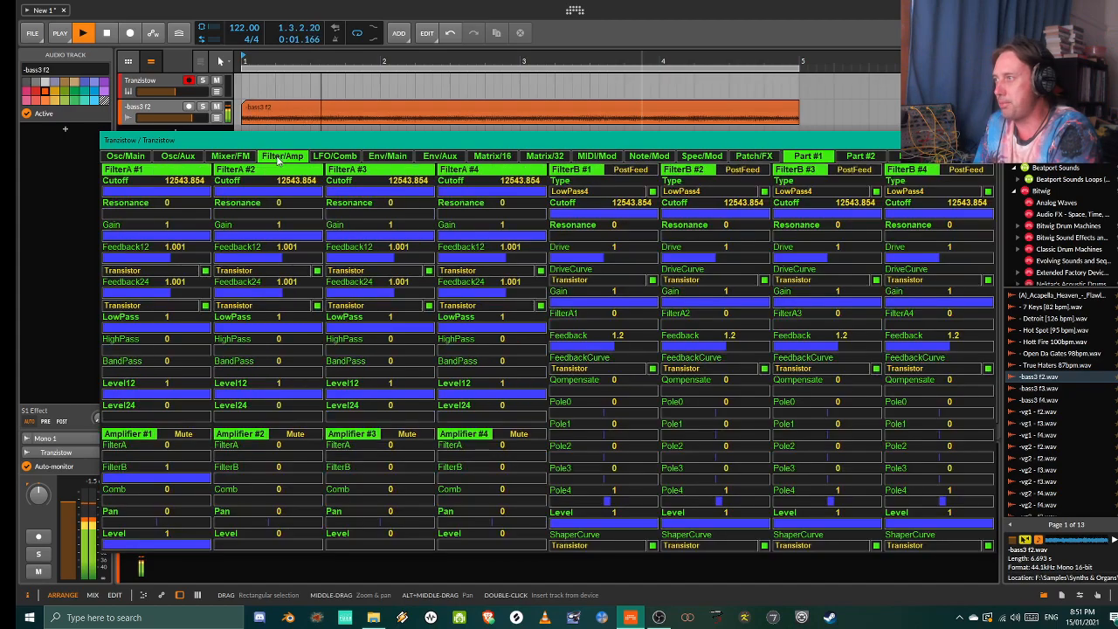
{"action": "left_click_drag", "start_coordinate": [349, 137], "coordinate": [341, 136]}
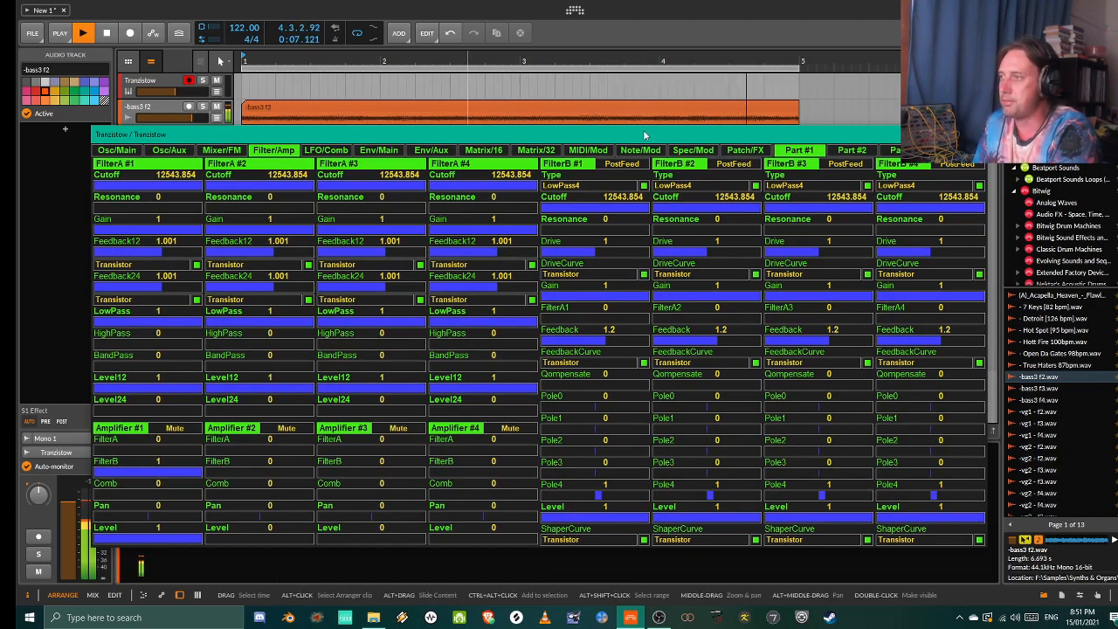
{"action": "left_click_drag", "start_coordinate": [713, 128], "coordinate": [711, 150]}
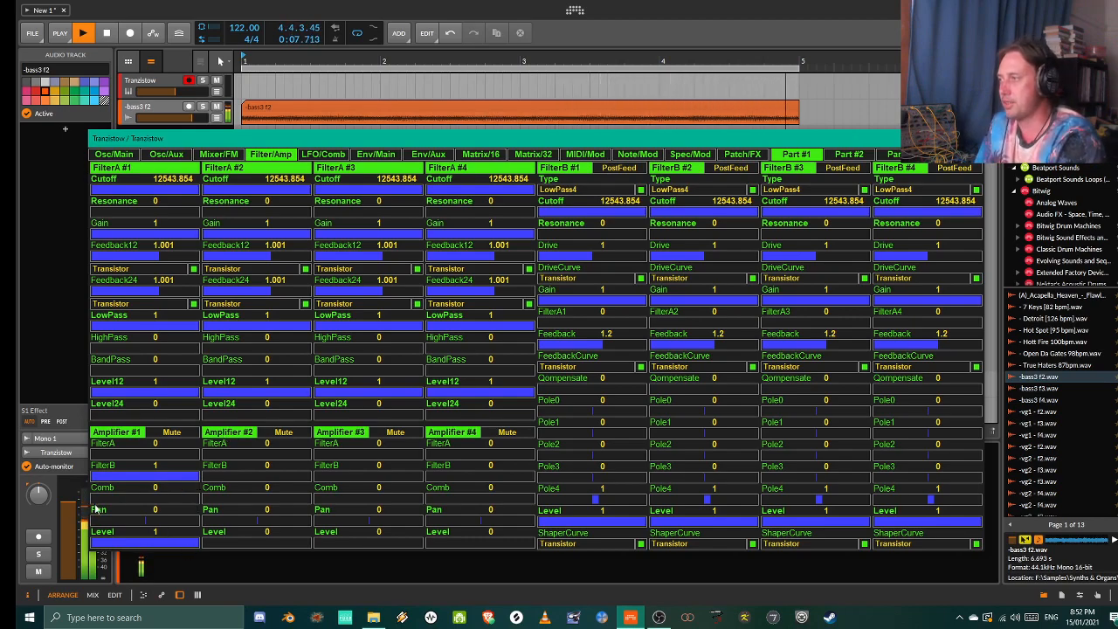
On the Mixer/FM page, set Mixer #1's first source to Osc1, Level1 to Level4 to 1, and VectorX and VectorY to 0.
{"action": "left_click", "coordinate": [223, 155]}
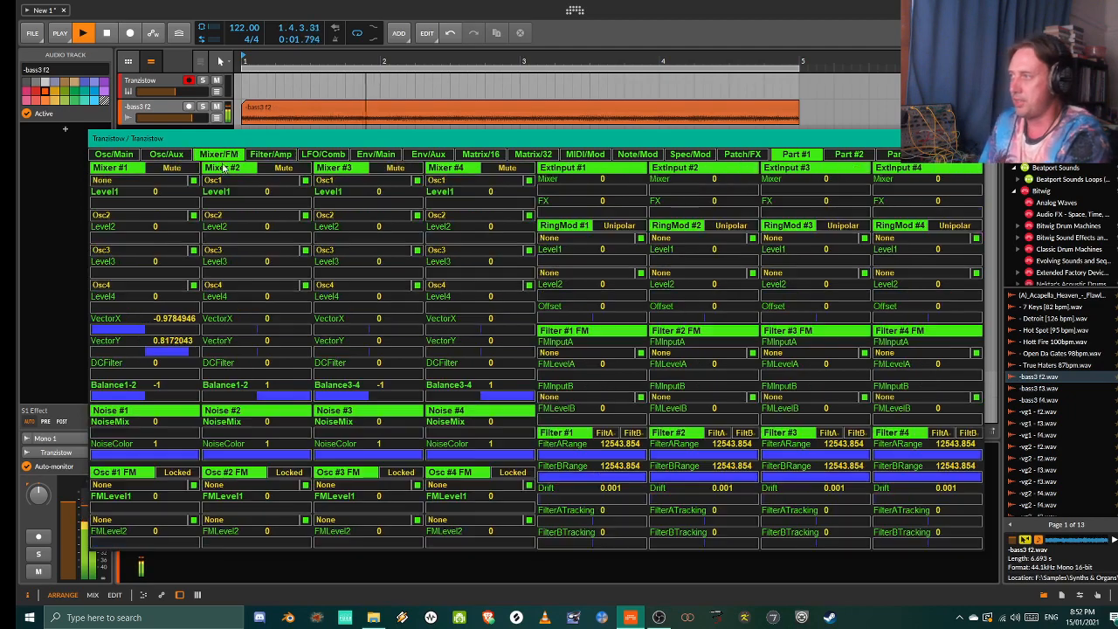
{"action": "left_click", "coordinate": [117, 183]}
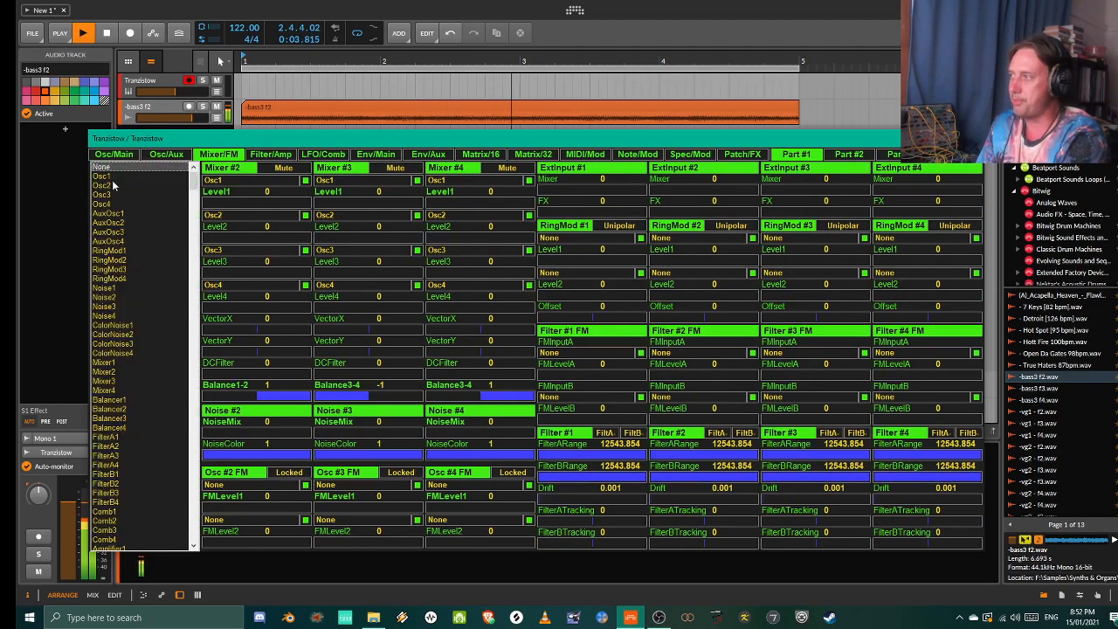
{"action": "left_click", "coordinate": [113, 180]}
{"action": "left_click_drag", "start_coordinate": [98, 205], "coordinate": [199, 208]}
{"action": "left_click_drag", "start_coordinate": [100, 239], "coordinate": [199, 239]}
{"action": "left_click_drag", "start_coordinate": [105, 274], "coordinate": [199, 275]}
{"action": "left_click_drag", "start_coordinate": [98, 307], "coordinate": [199, 308]}
{"action": "left_click", "coordinate": [146, 330]}
{"action": "left_click", "coordinate": [146, 340]}
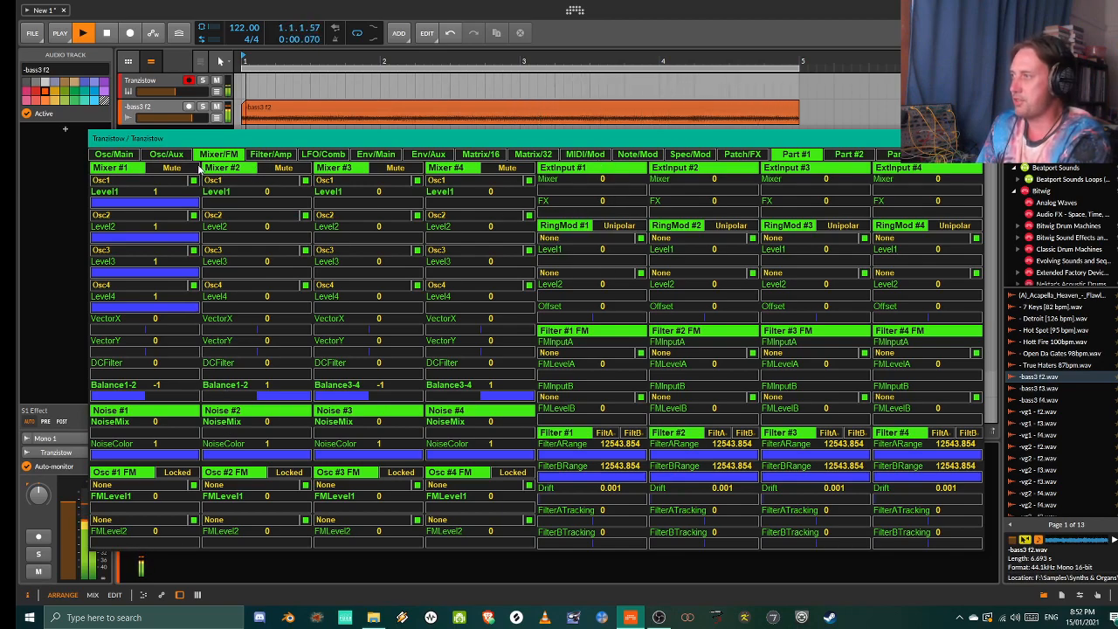
On the Filter/Amp page, set Amplifier #1's Pan to -1 and Amplifier #2's FilterB, Pan and Level to 1.
{"action": "left_click", "coordinate": [270, 154]}
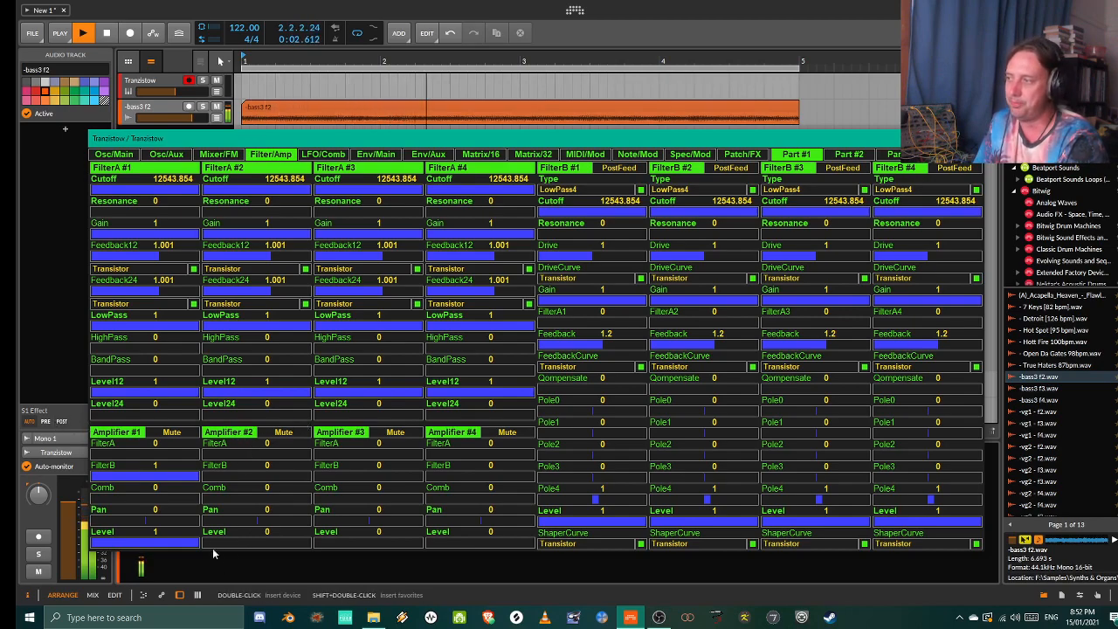
{"action": "left_click", "coordinate": [145, 520]}
{"action": "left_click", "coordinate": [310, 542]}
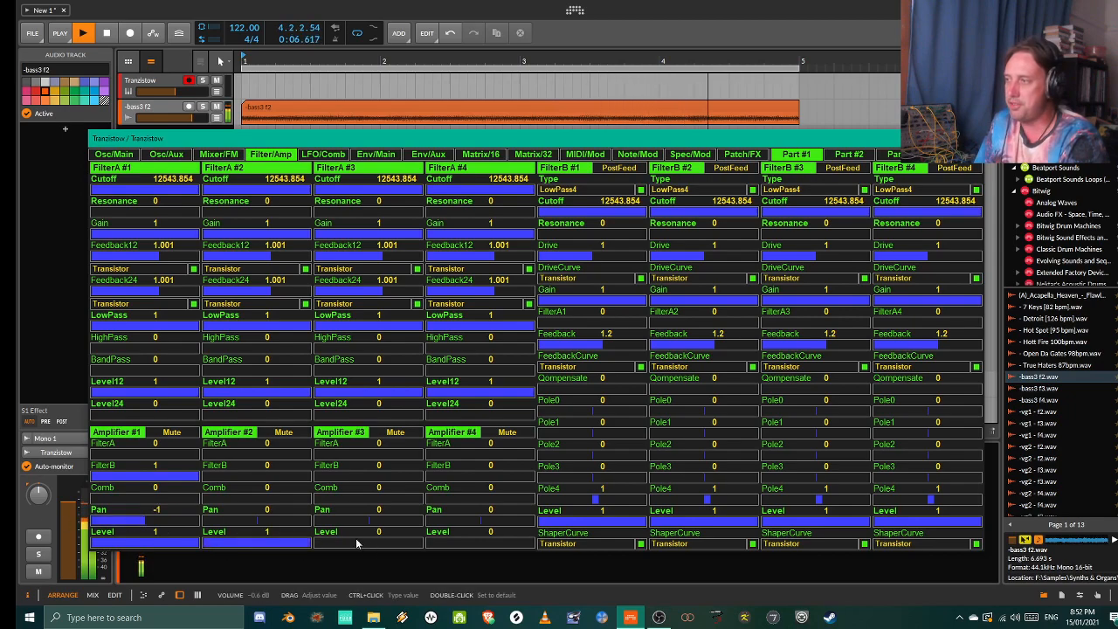
{"action": "left_click", "coordinate": [270, 521]}
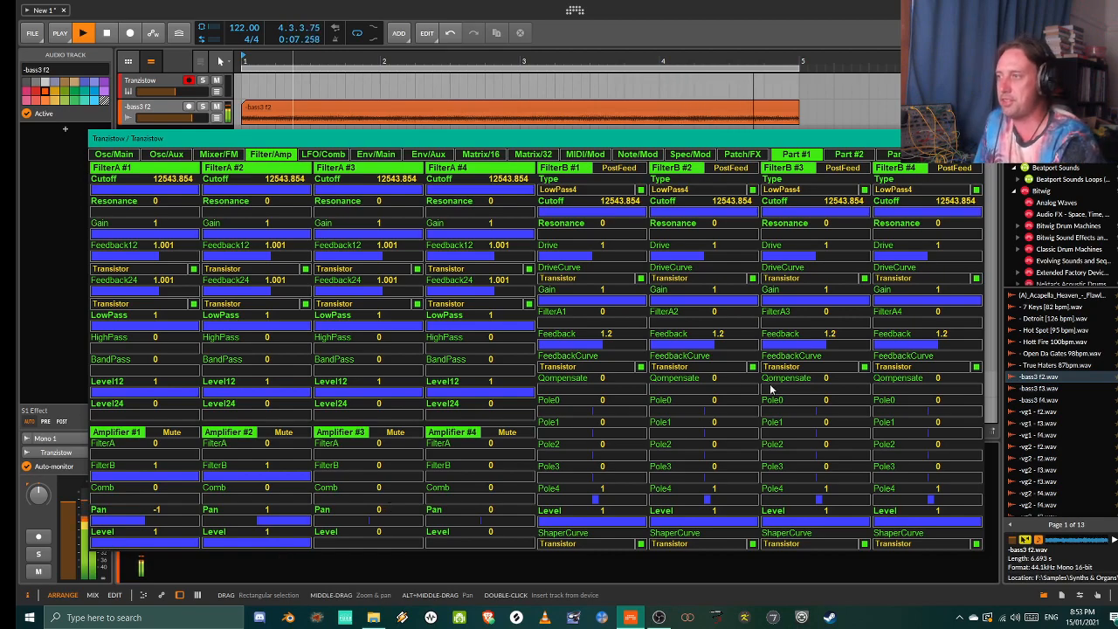
Show the second Filter/Amp page and look through Amplifier #1's Input sources, keeping None.
{"action": "left_click_drag", "start_coordinate": [417, 139], "coordinate": [423, 127]}
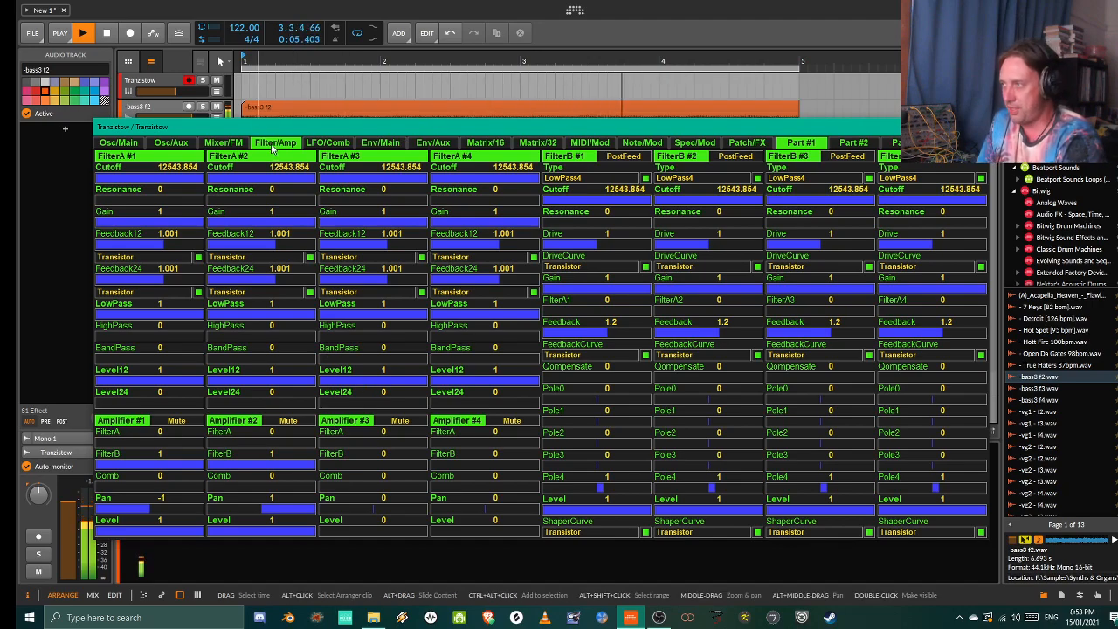
{"action": "left_click", "coordinate": [272, 147]}
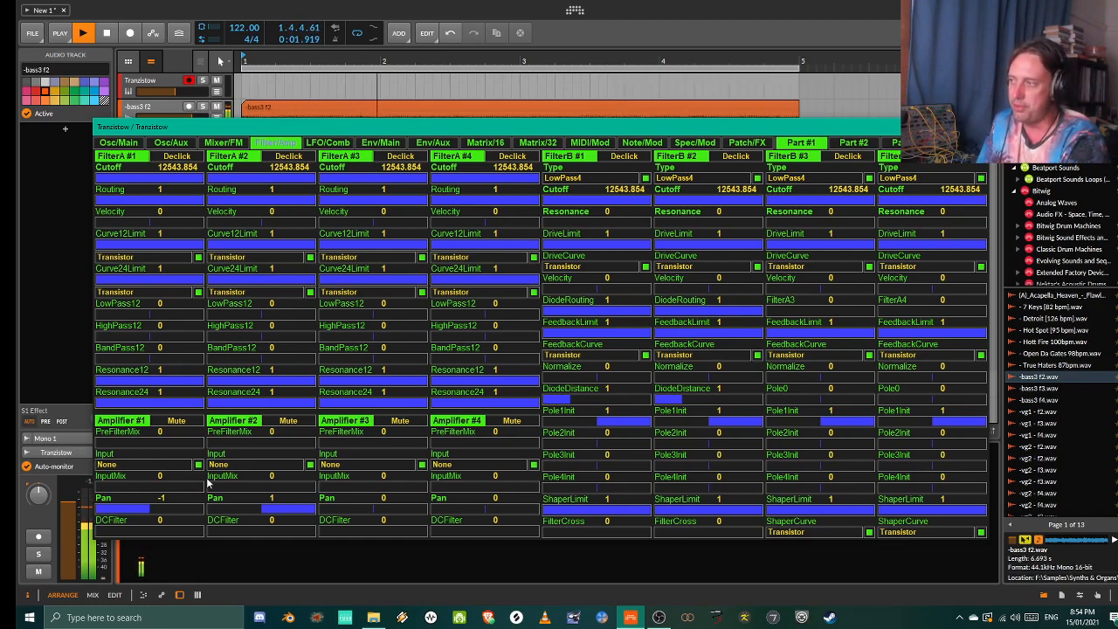
{"action": "left_click", "coordinate": [125, 464]}
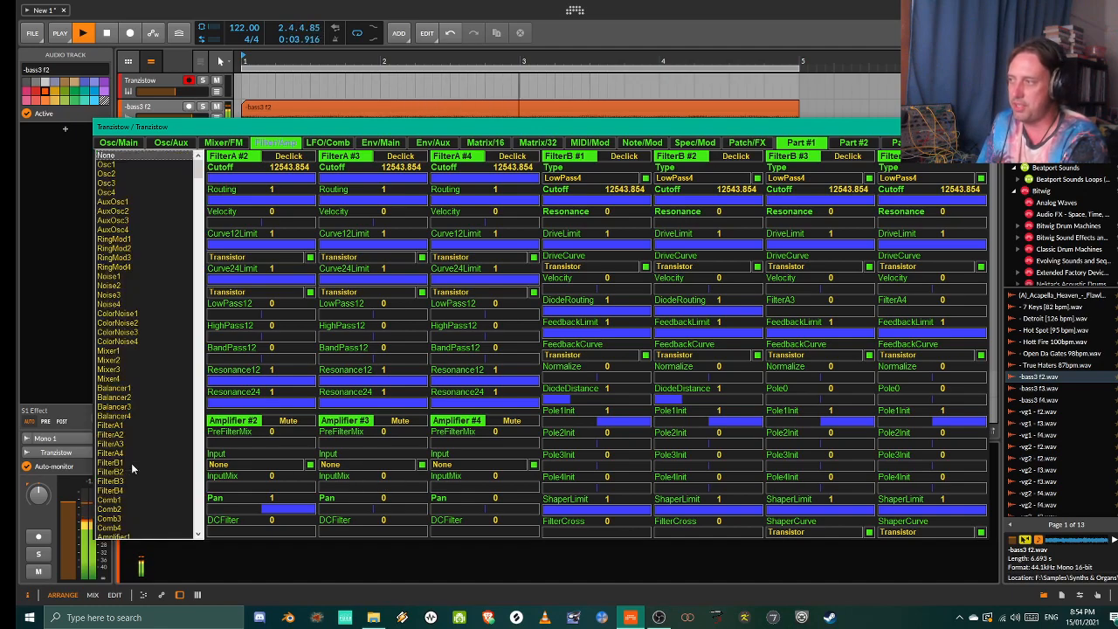
{"action": "mouse_move", "coordinate": [200, 177]}
{"action": "left_mouse_down"}
{"action": "mouse_move", "coordinate": [216, 544]}
{"action": "mouse_move", "coordinate": [201, 159]}
{"action": "left_mouse_up"}
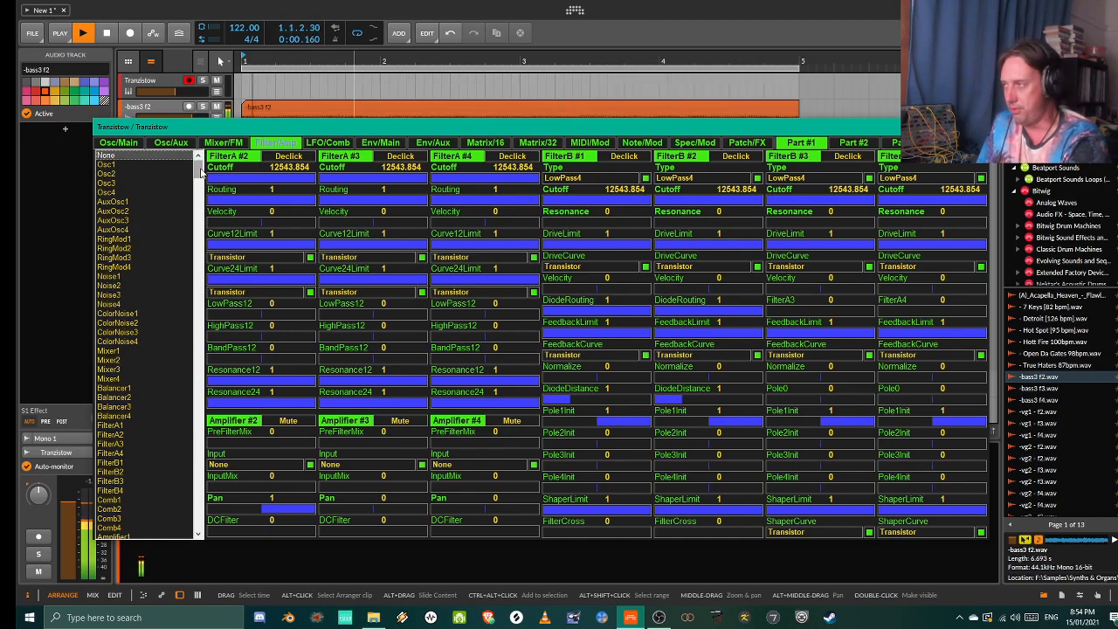
{"action": "left_click", "coordinate": [143, 156]}
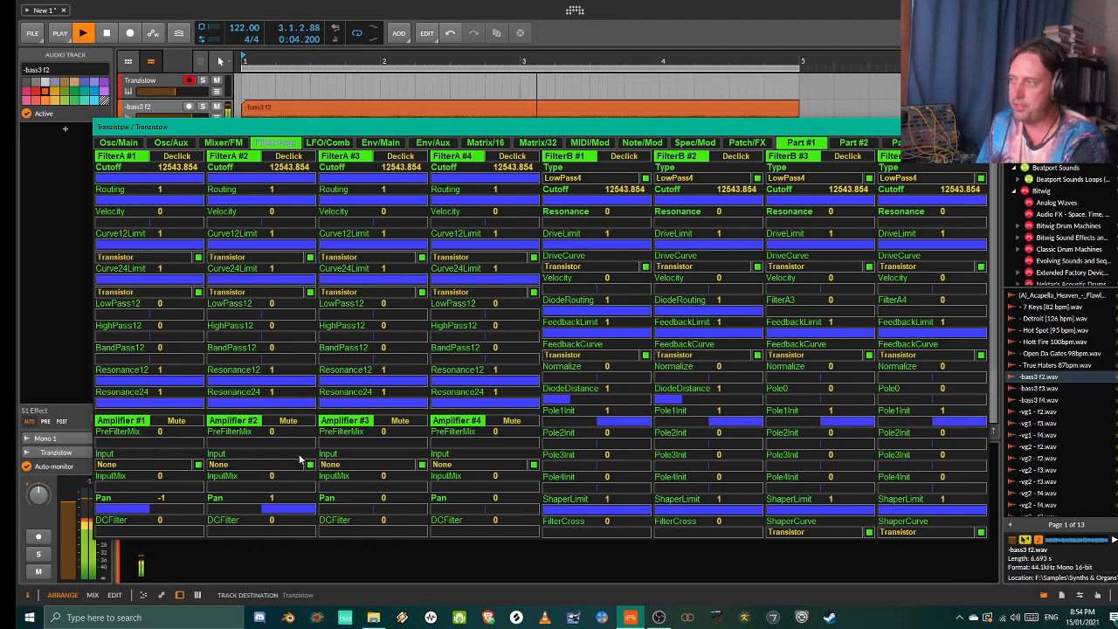
Try Amplifier #1's InputMix and DCFilter sliders and return both to 0.
{"action": "left_click", "coordinate": [121, 489]}
{"action": "left_click_drag", "start_coordinate": [121, 492], "coordinate": [92, 488]}
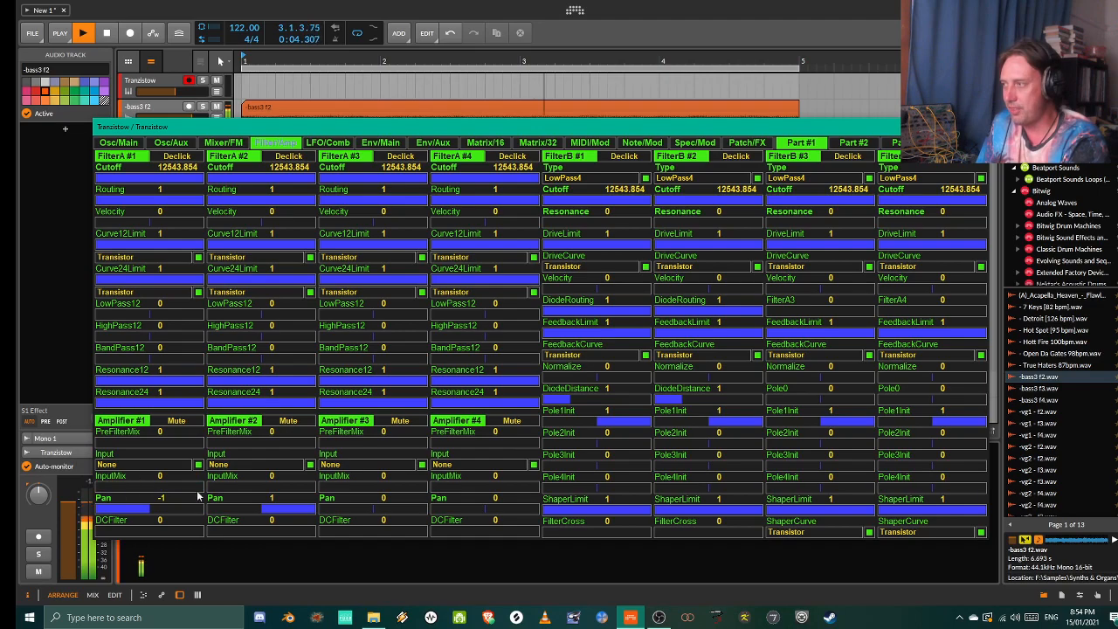
{"action": "left_click_drag", "start_coordinate": [115, 533], "coordinate": [93, 526]}
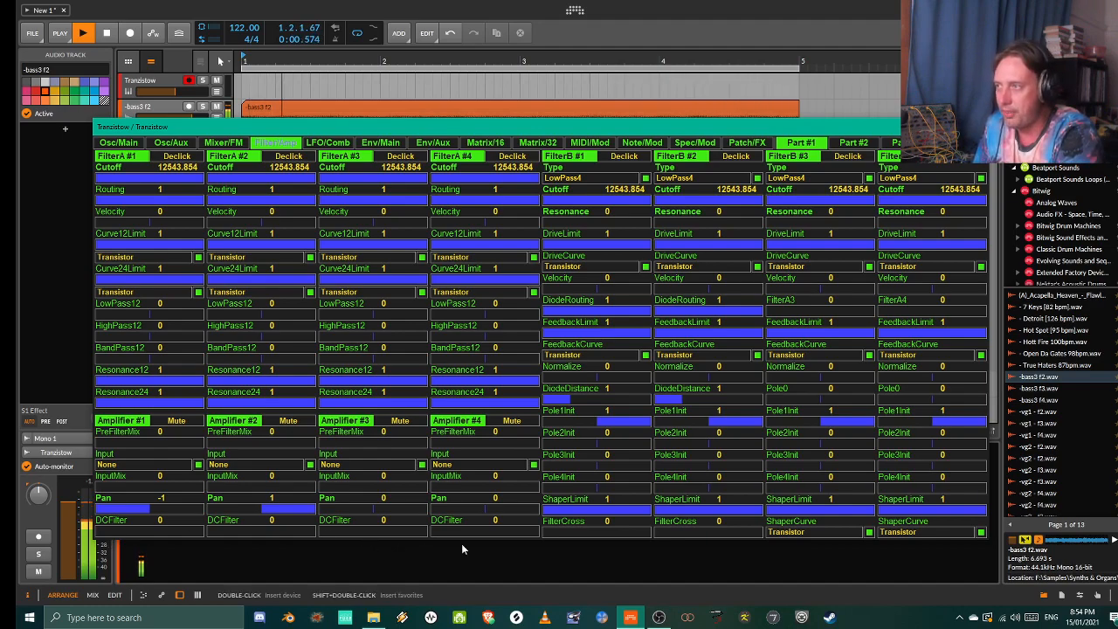
Examine Amplifier #1's CompCurve options on the third Filter/Amp page, keep Transistor, and return to the first Filter/Amp page.
{"action": "left_click", "coordinate": [273, 144]}
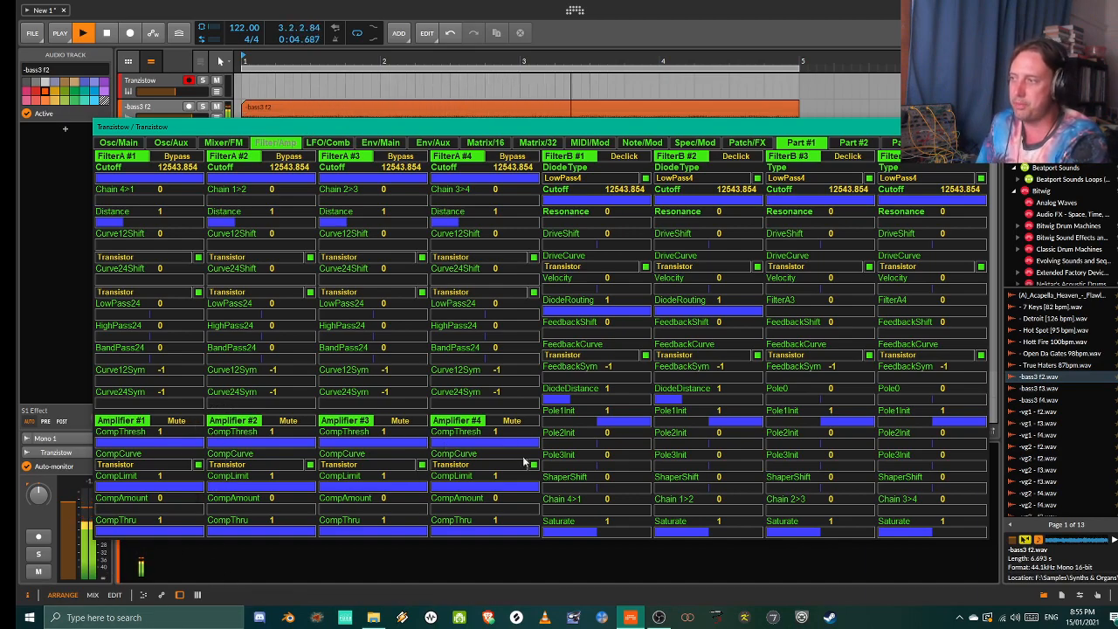
{"action": "left_click", "coordinate": [116, 466]}
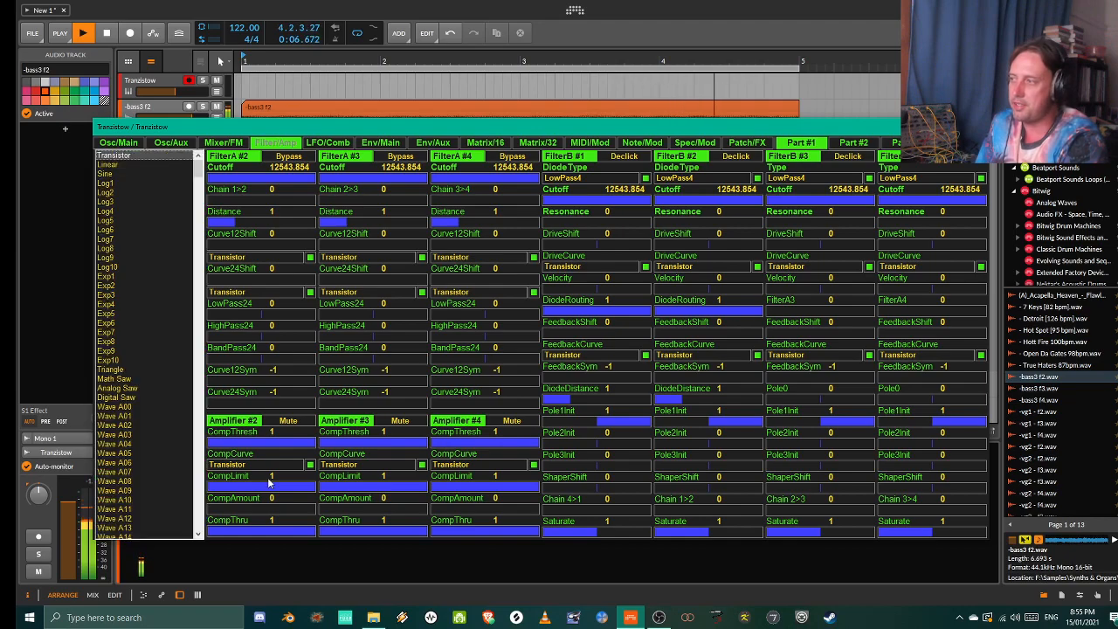
{"action": "scroll", "coordinate": [196, 175], "scroll_direction": "down", "scroll_amount": 10}
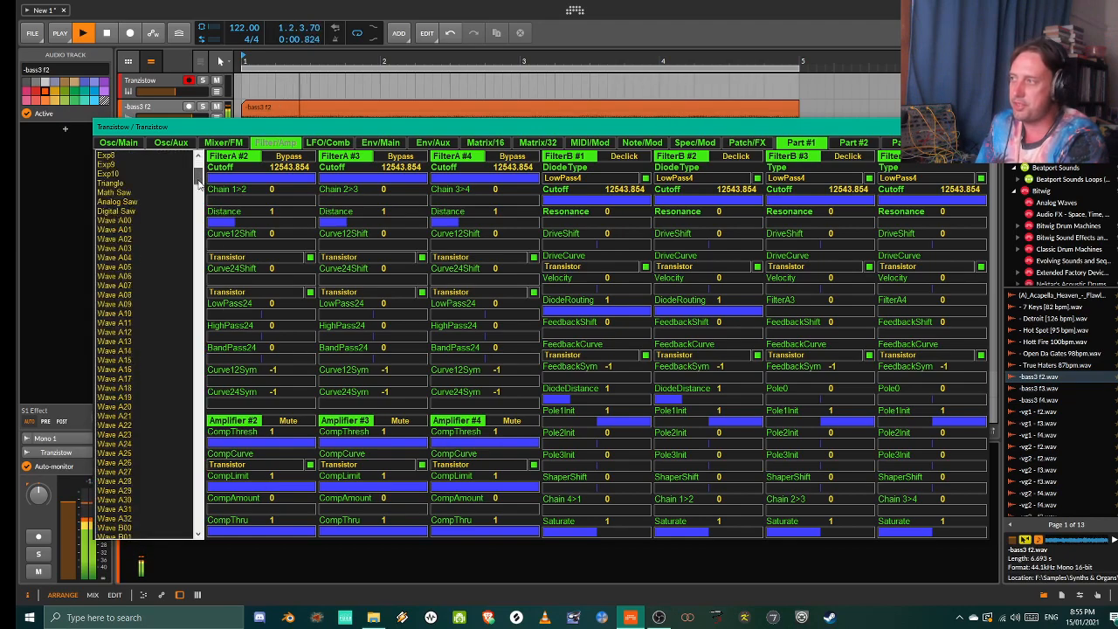
{"action": "scroll", "coordinate": [114, 166], "scroll_direction": "up", "scroll_amount": 10}
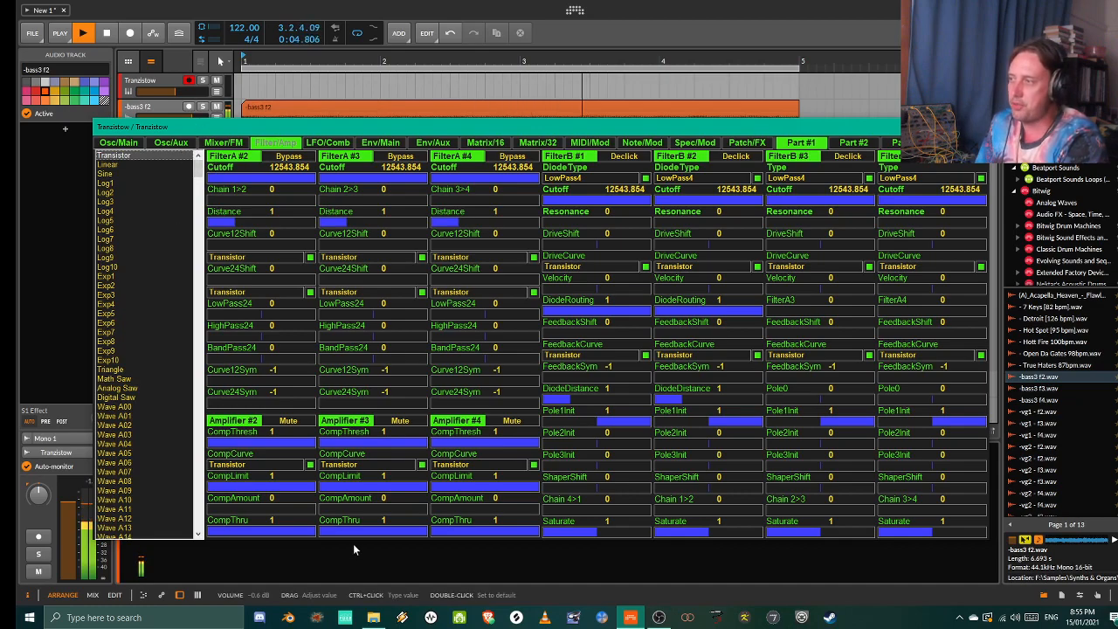
{"action": "left_click", "coordinate": [135, 154]}
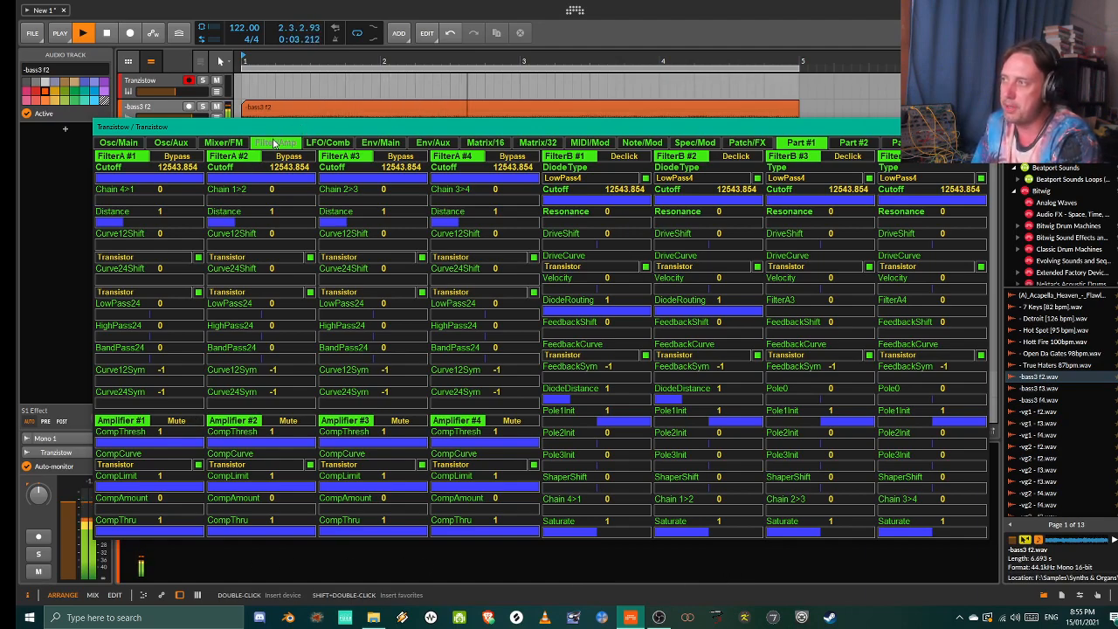
{"action": "left_click", "coordinate": [297, 142]}
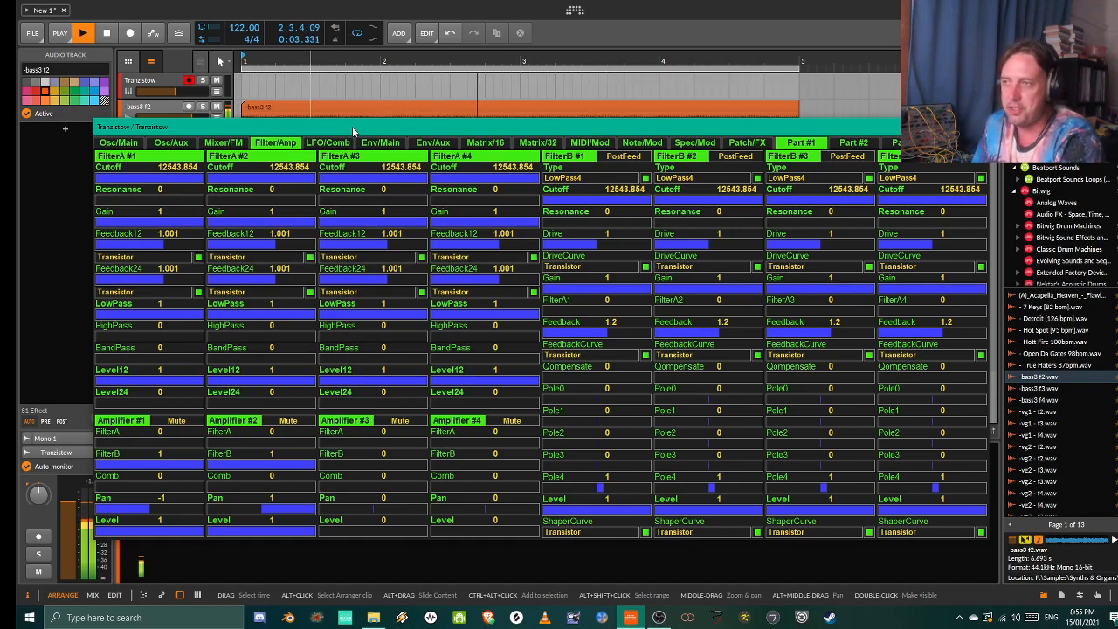
Review the signal path across the Osc/Main, Mixer/FM and Filter/Amp pages, ending on the second Filter/Amp page.
{"action": "mouse_move", "coordinate": [353, 126]}
{"action": "left_mouse_down"}
{"action": "mouse_move", "coordinate": [330, 154]}
{"action": "mouse_move", "coordinate": [372, 137]}
{"action": "left_mouse_up"}
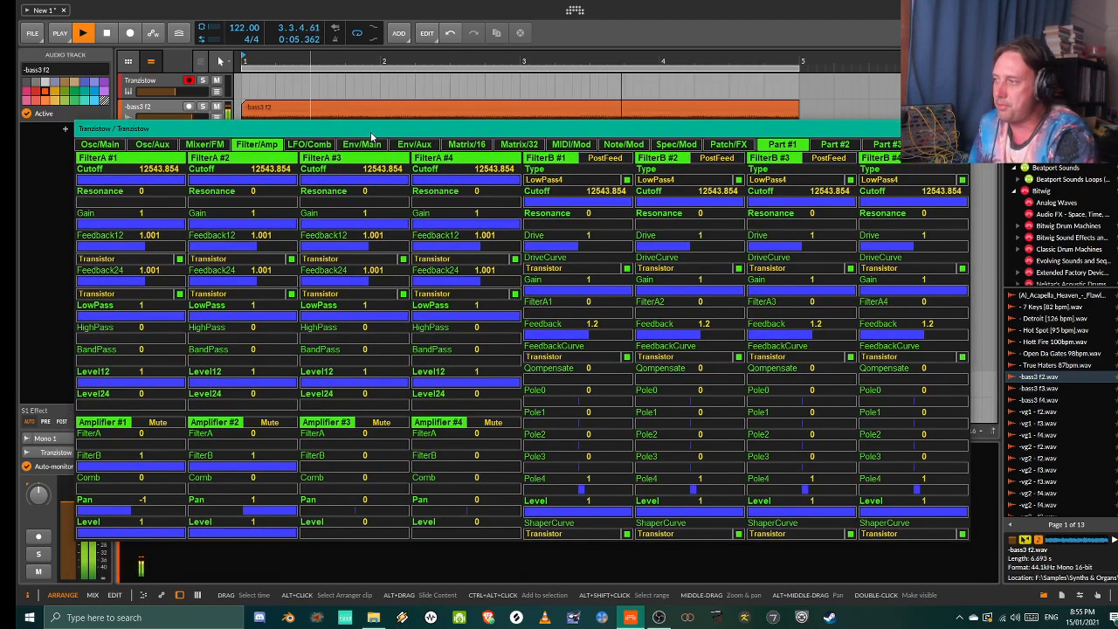
{"action": "left_click", "coordinate": [111, 145]}
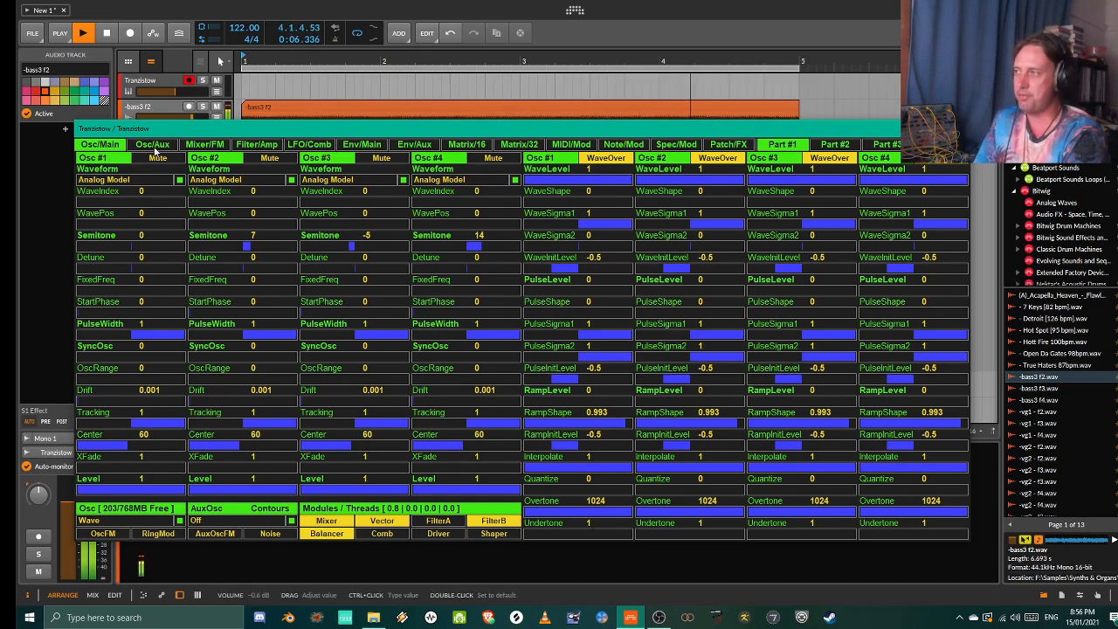
{"action": "left_click", "coordinate": [194, 145]}
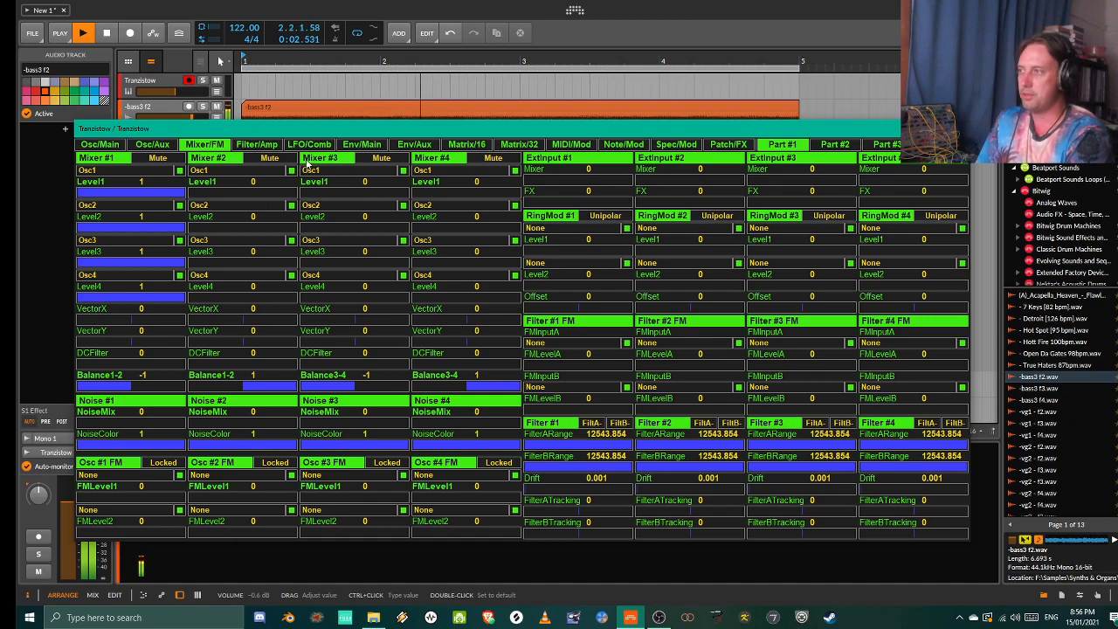
{"action": "left_click", "coordinate": [266, 145]}
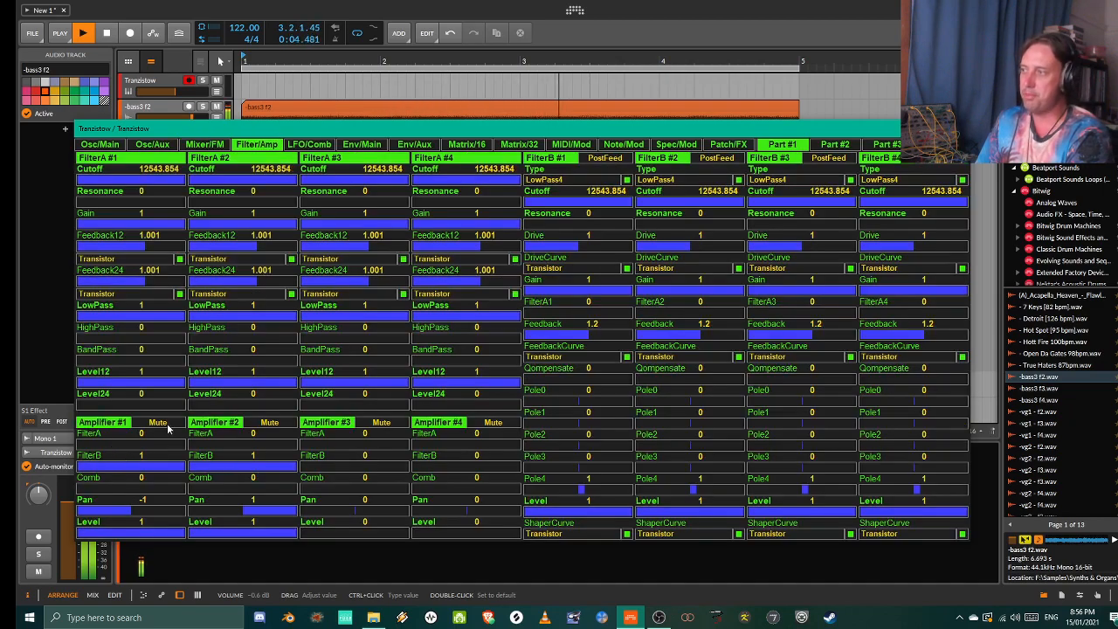
{"action": "left_click", "coordinate": [266, 146]}
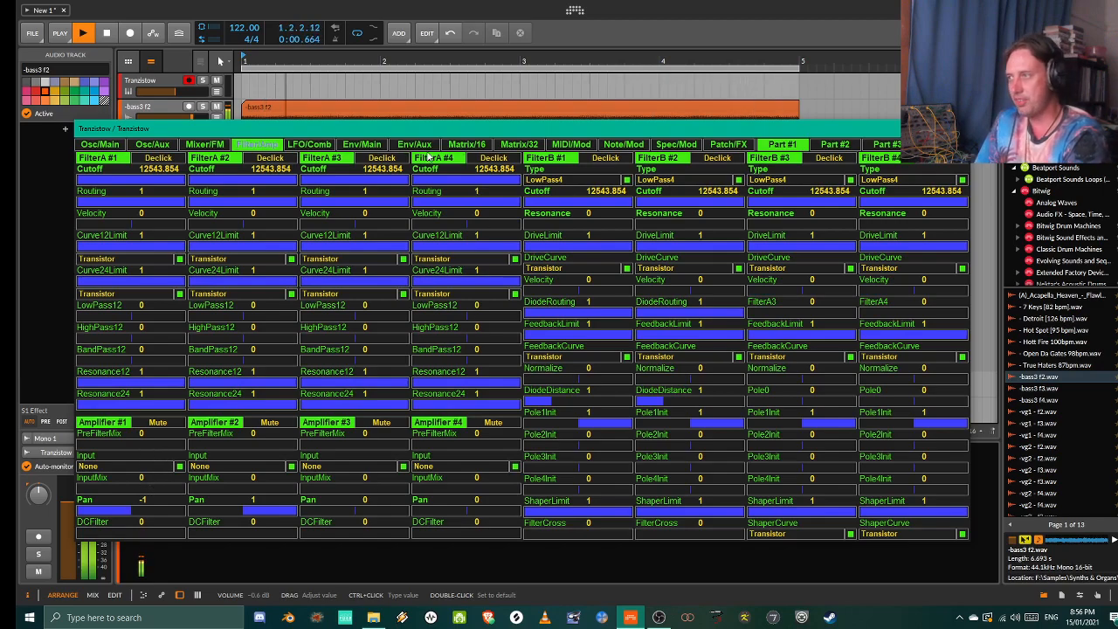
{"action": "left_click_drag", "start_coordinate": [288, 126], "coordinate": [293, 112]}
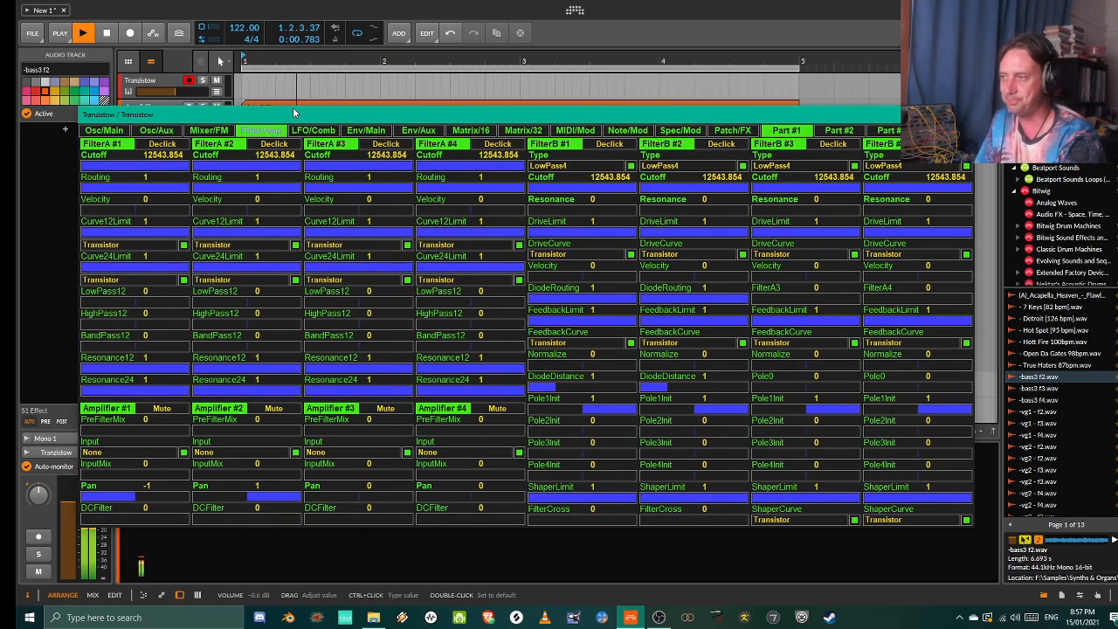
{"action": "mouse_move", "coordinate": [461, 111]}
{"action": "left_mouse_down"}
{"action": "mouse_move", "coordinate": [455, 99]}
{"action": "mouse_move", "coordinate": [443, 121]}
{"action": "left_mouse_up"}
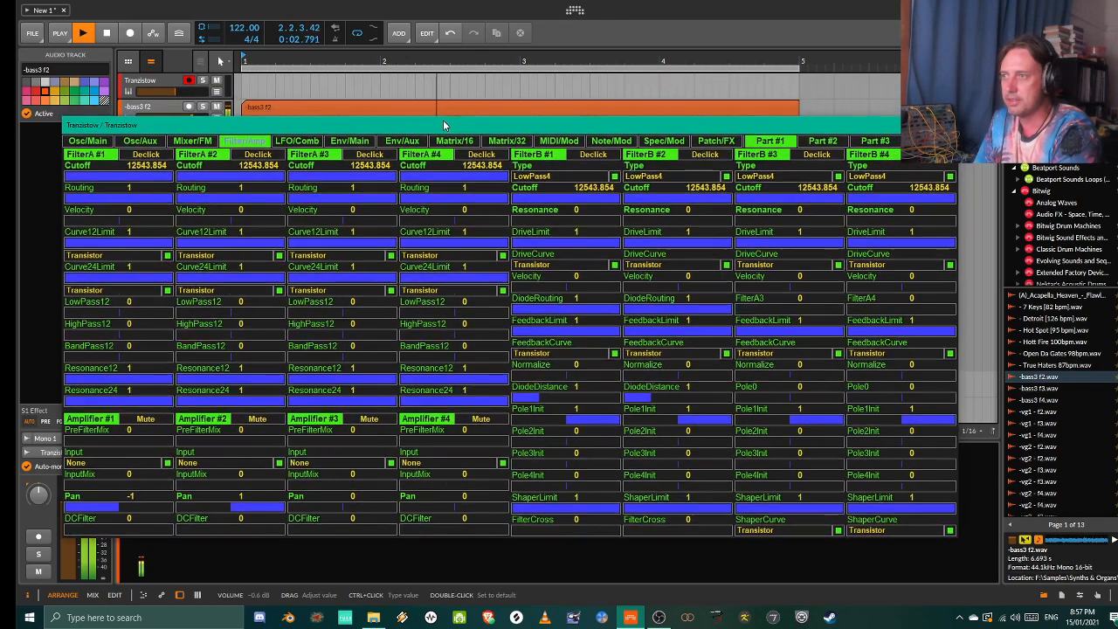
Show the second Mixer/FM page with its Overdrive, Keyboard and Filter Init settings.
{"action": "left_click", "coordinate": [206, 142]}
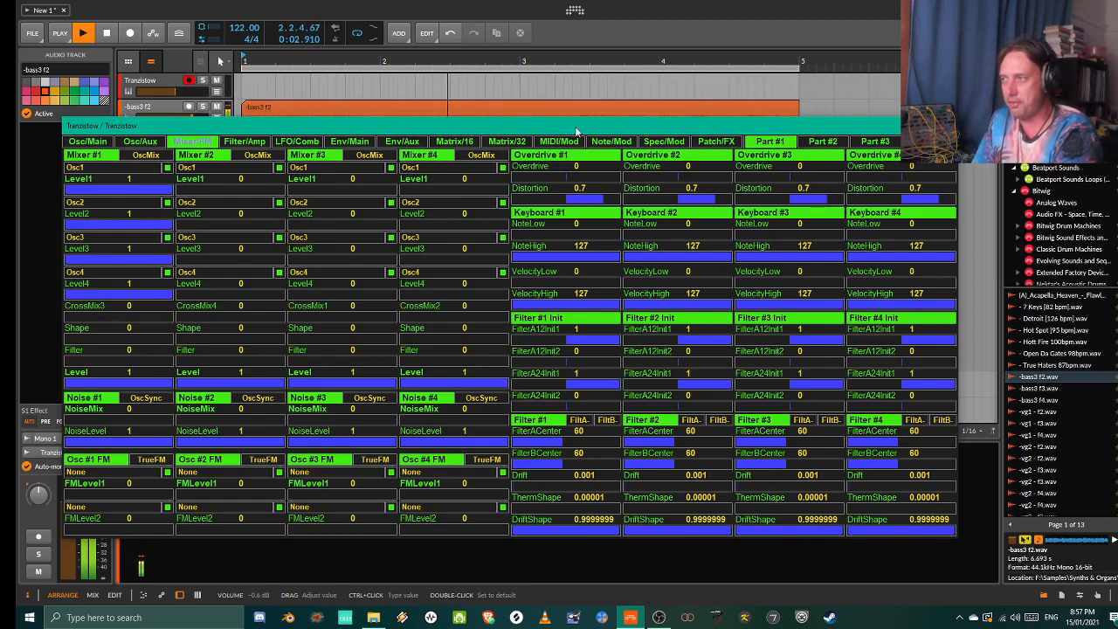
{"action": "mouse_move", "coordinate": [517, 127]}
{"action": "left_mouse_down"}
{"action": "mouse_move", "coordinate": [566, 129]}
{"action": "mouse_move", "coordinate": [515, 128]}
{"action": "left_mouse_up"}
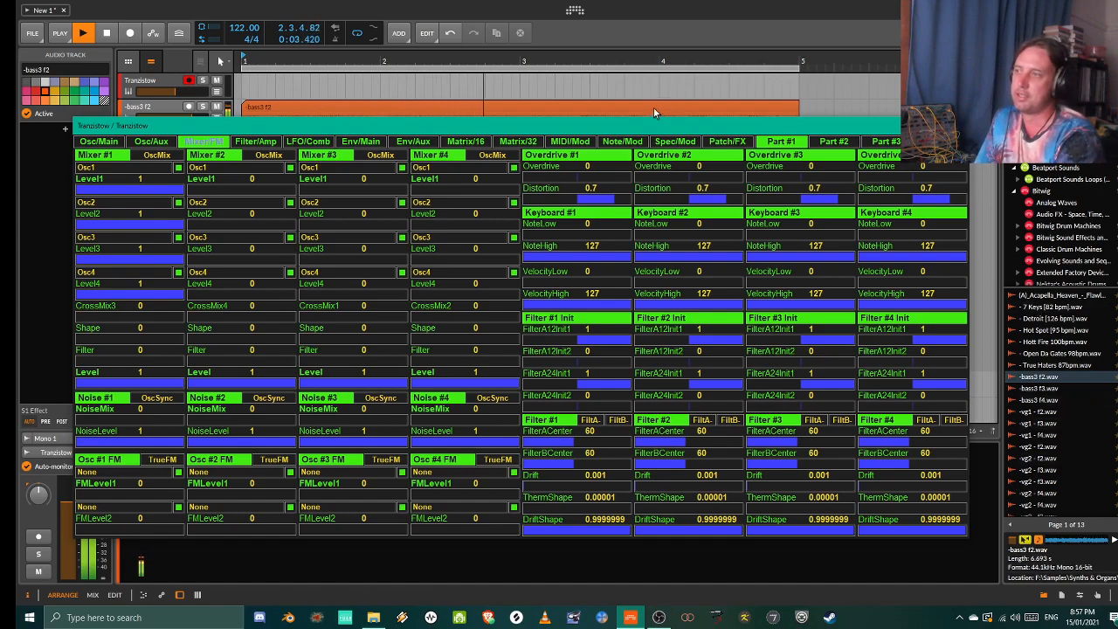
{"action": "left_click_drag", "start_coordinate": [645, 125], "coordinate": [635, 127]}
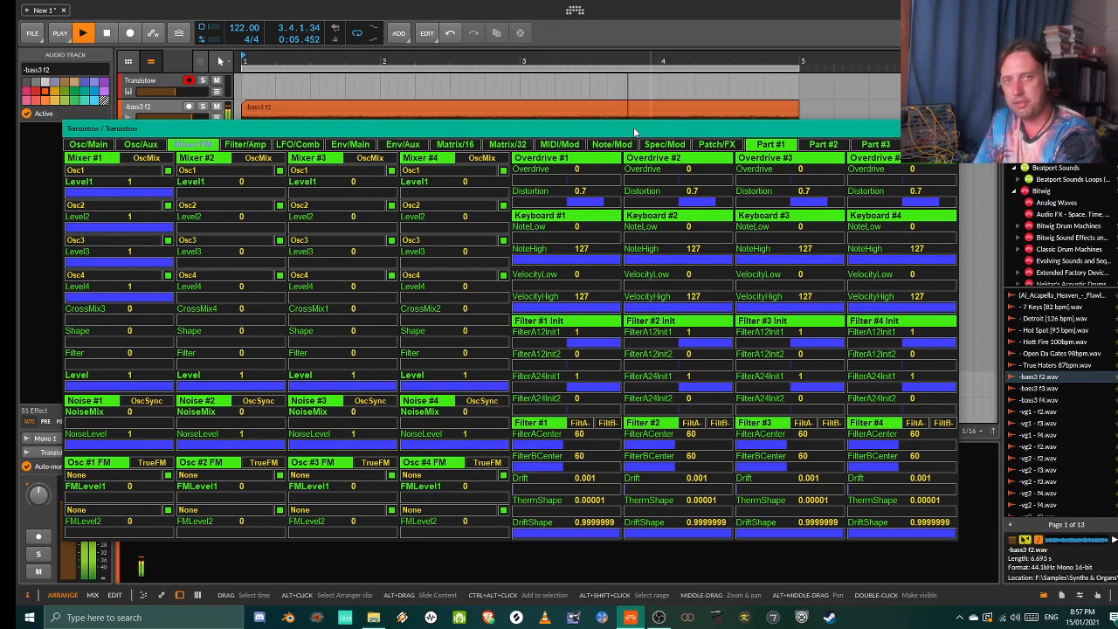